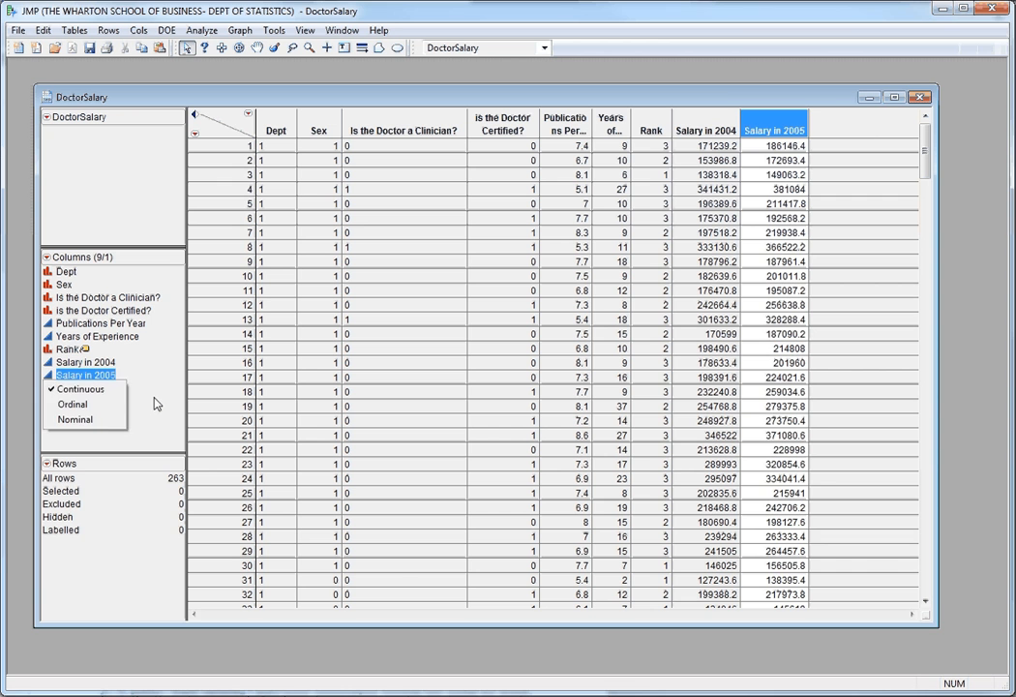
Check the modeling type assigned to the Rank column.
left_click(151, 400)
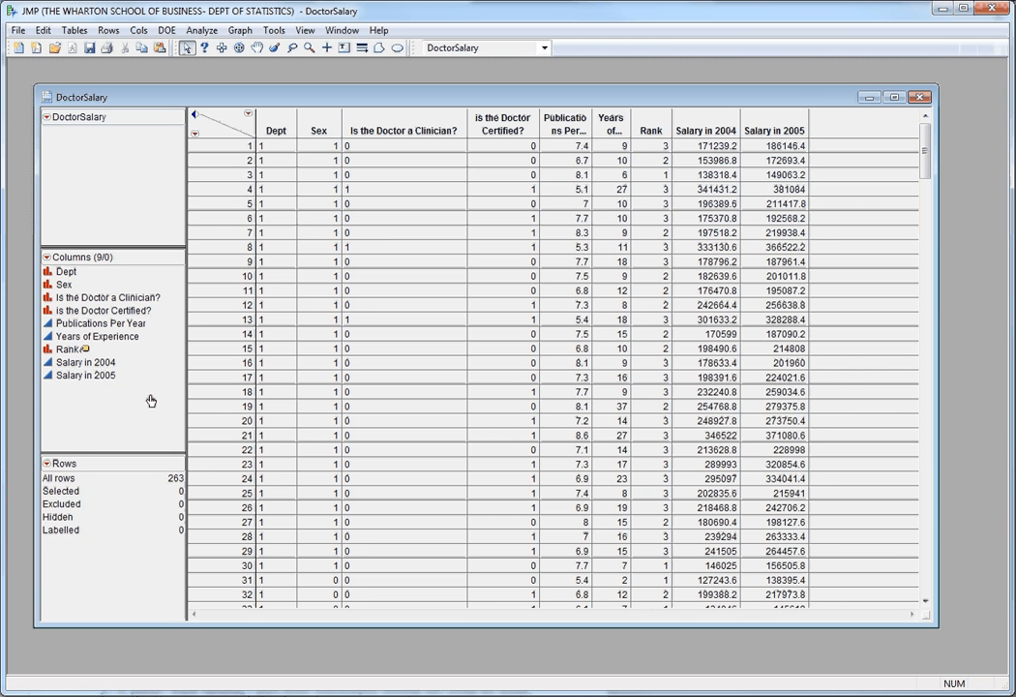
left_click(49, 355)
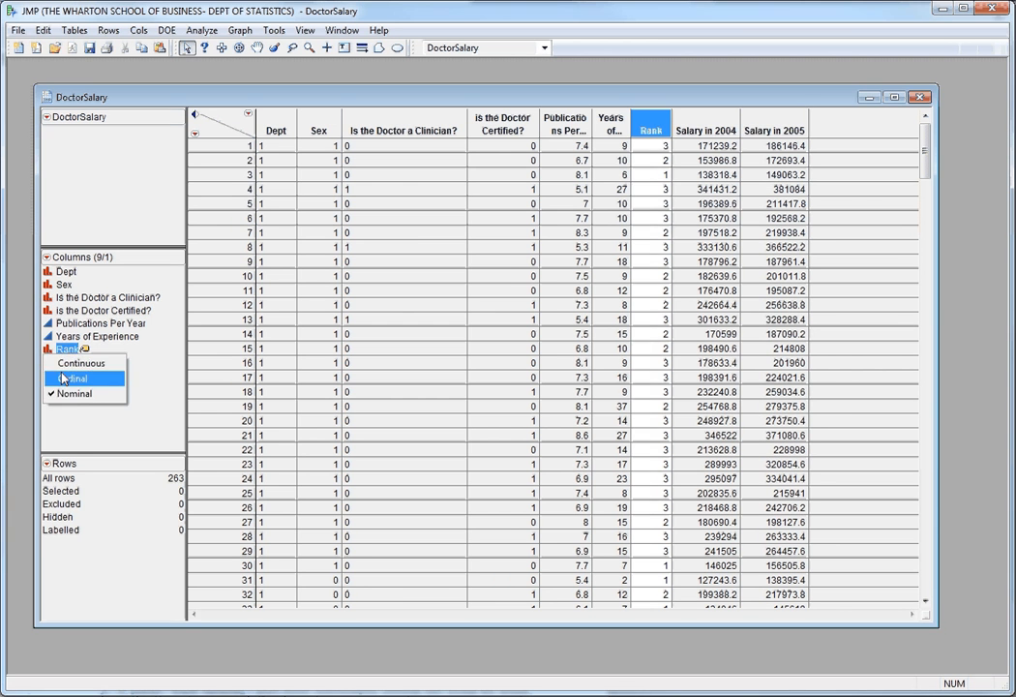
left_click(78, 430)
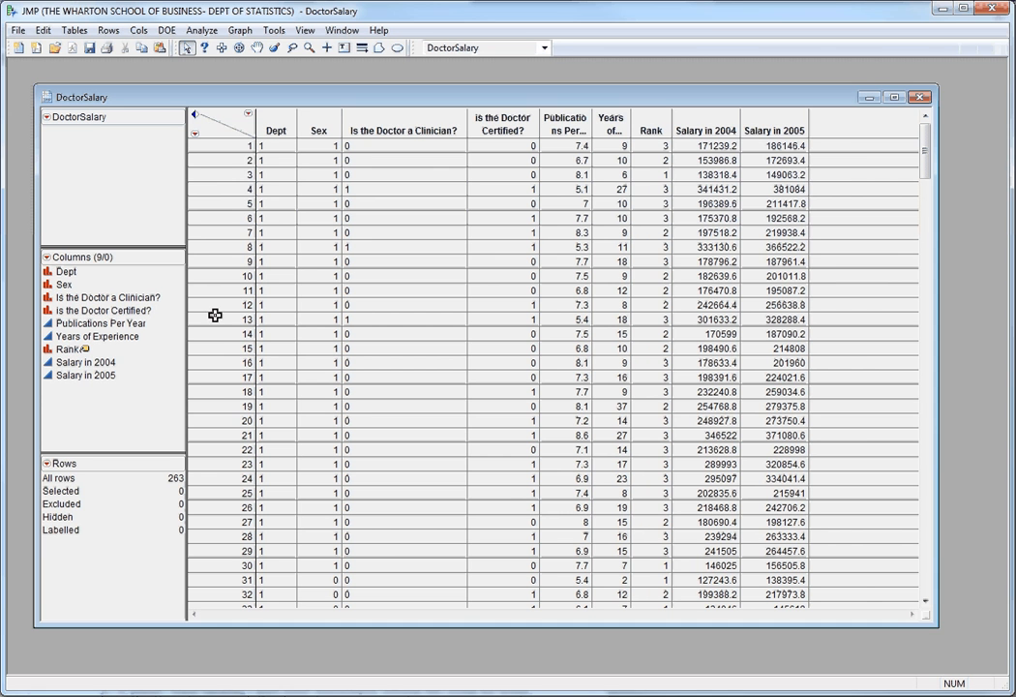
double_click(835, 135)
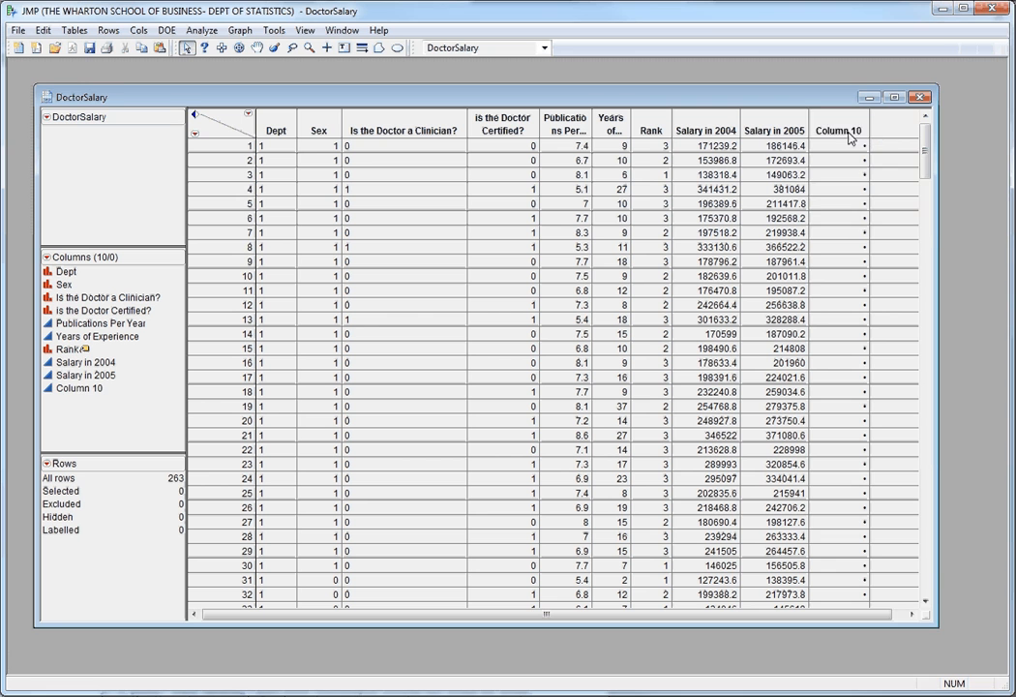
right_click(850, 138)
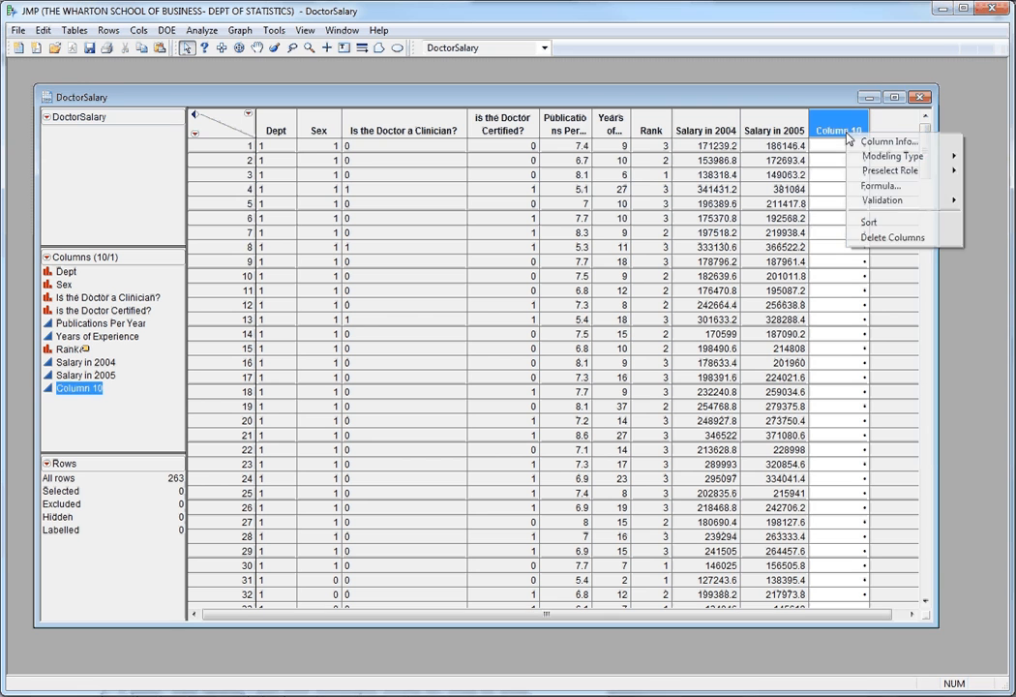
left_click(872, 238)
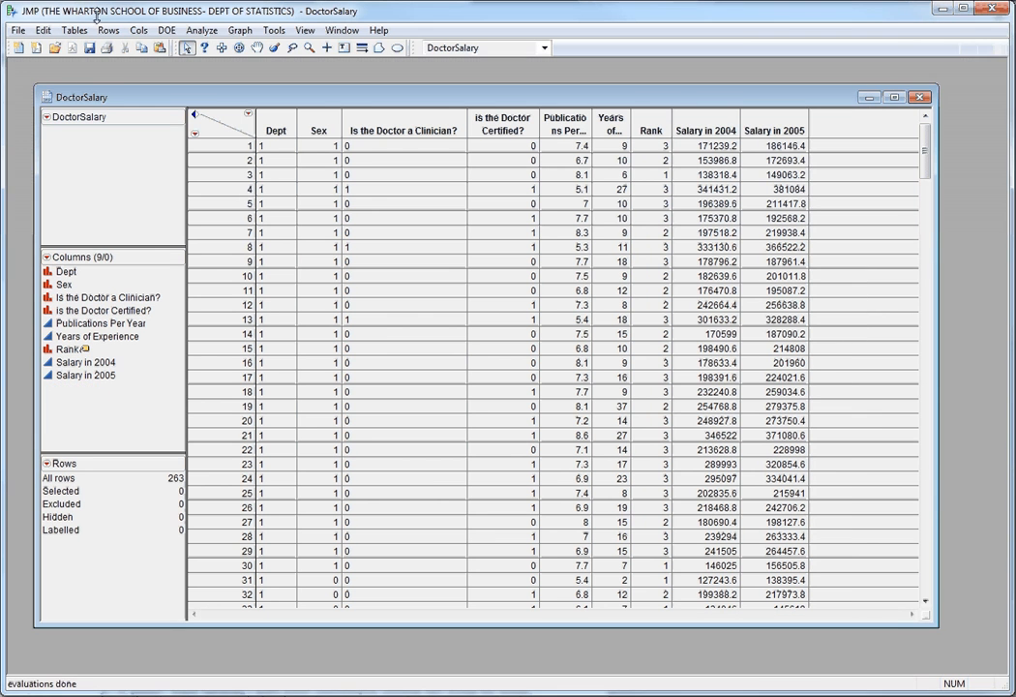
Add a new numeric, continuous column to the DoctorSalary table with a Formula property.
left_click(138, 30)
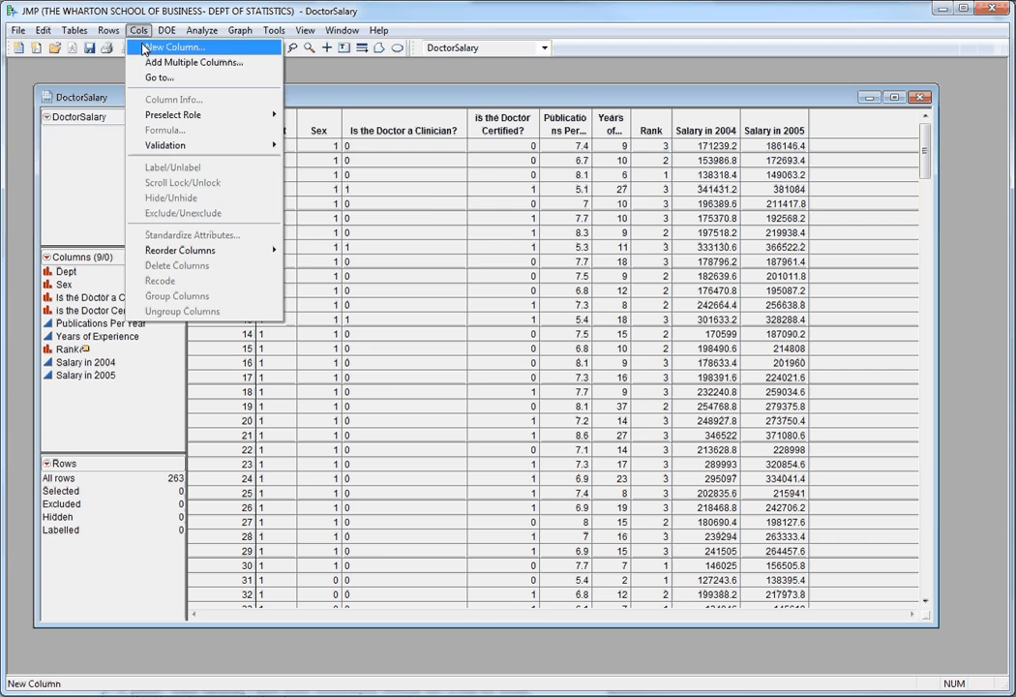
left_click(172, 48)
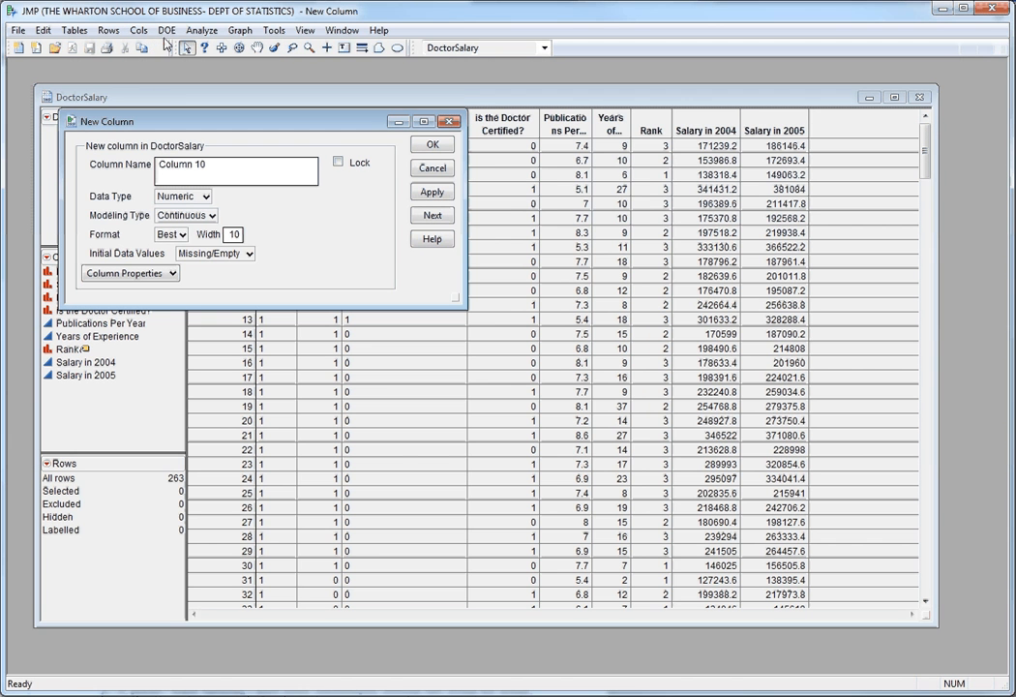
left_click(165, 274)
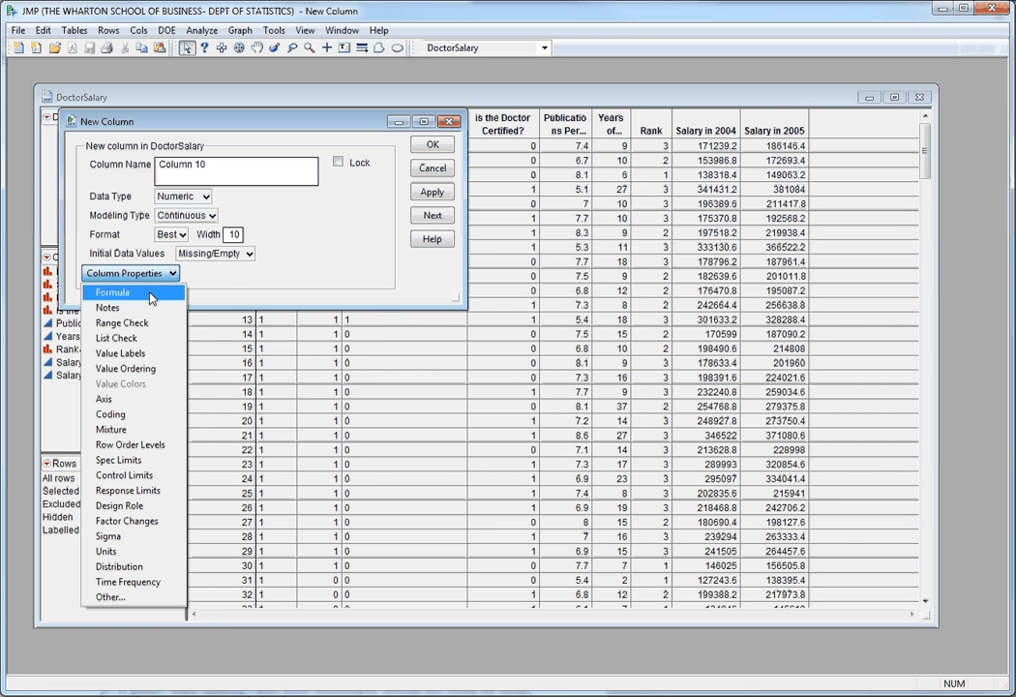
left_click(323, 248)
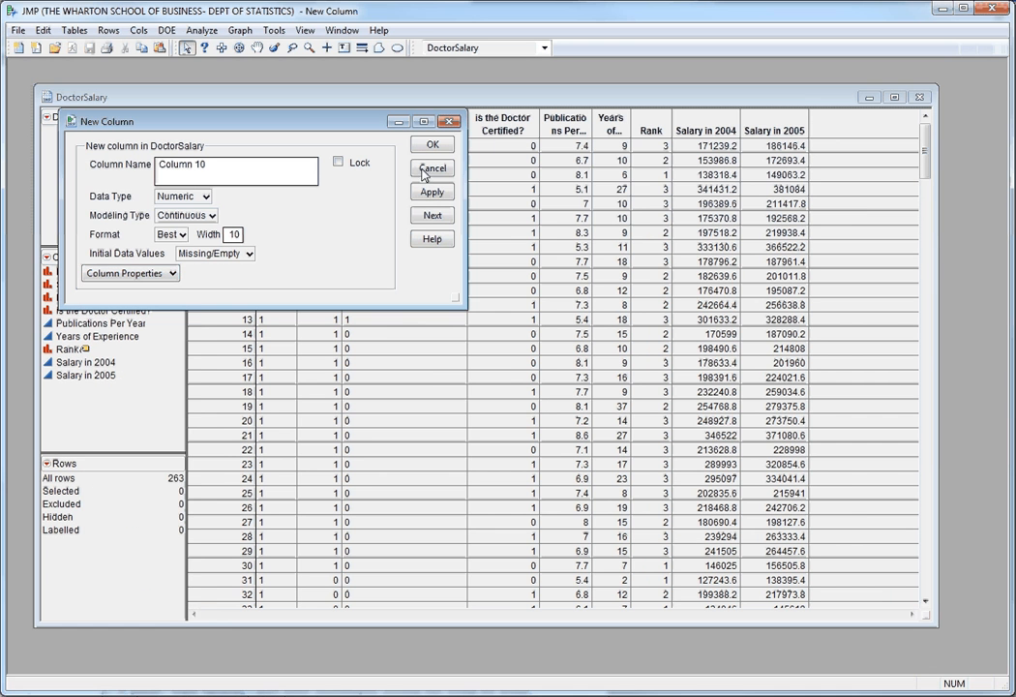
left_click(170, 273)
left_click(97, 287)
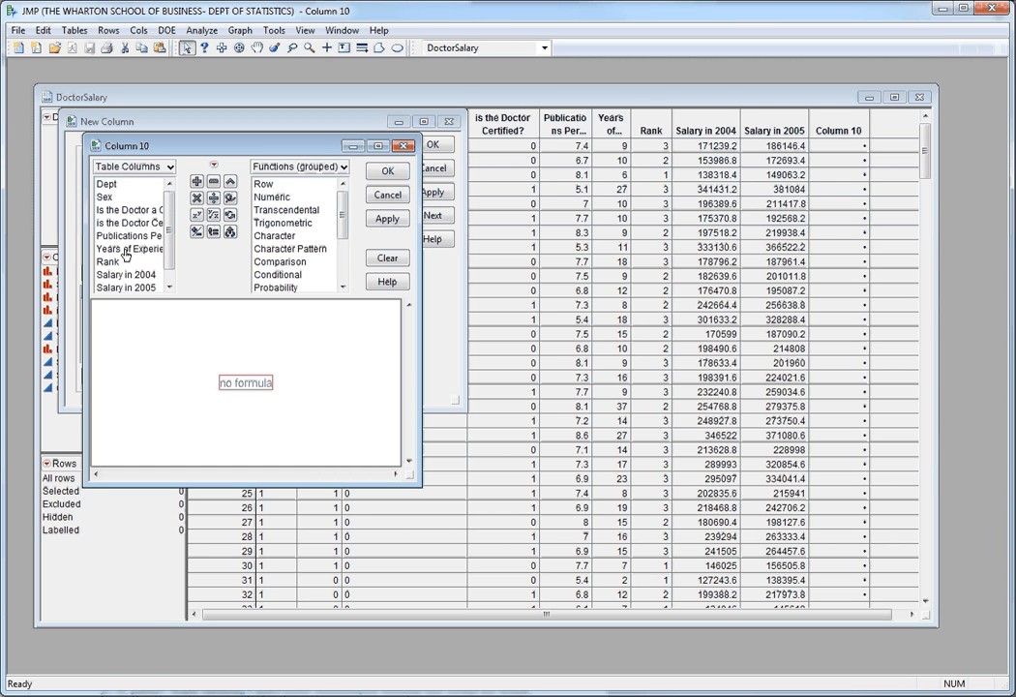
Define the new column's formula as Years of Experience <= 10 and finish creating the column.
left_click_drag(142, 276, 254, 385)
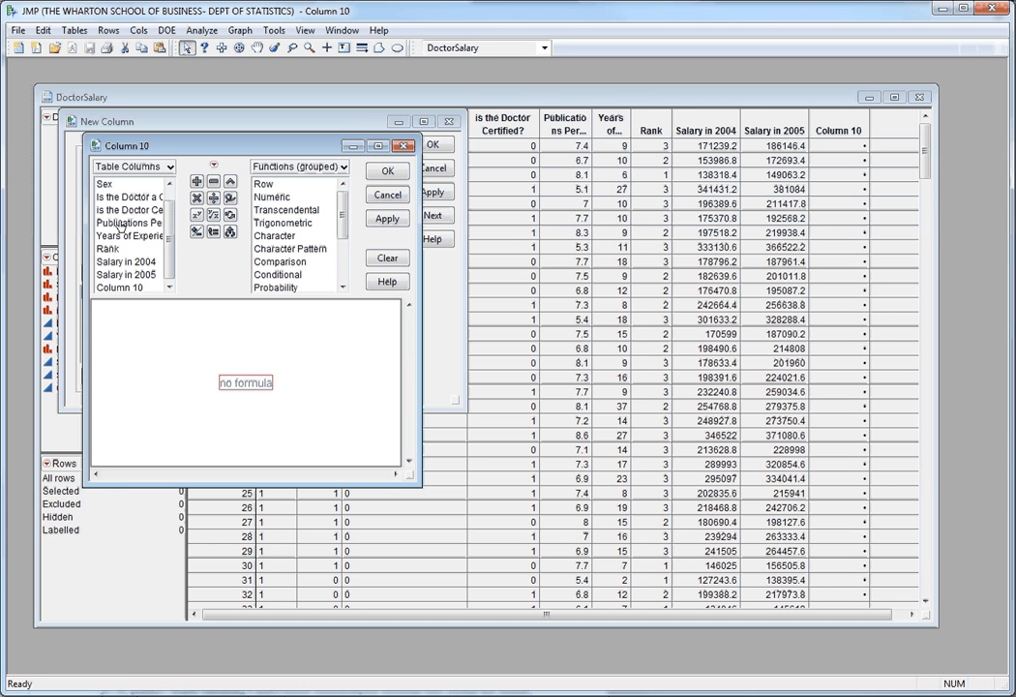
left_click(125, 236)
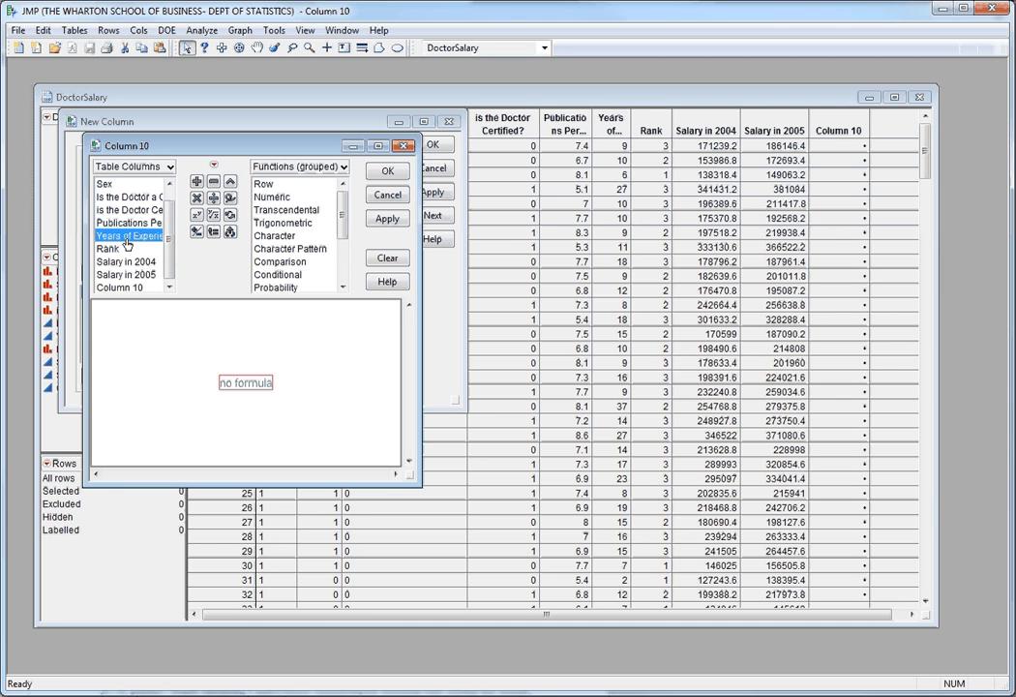
left_click(290, 263)
left_click(355, 297)
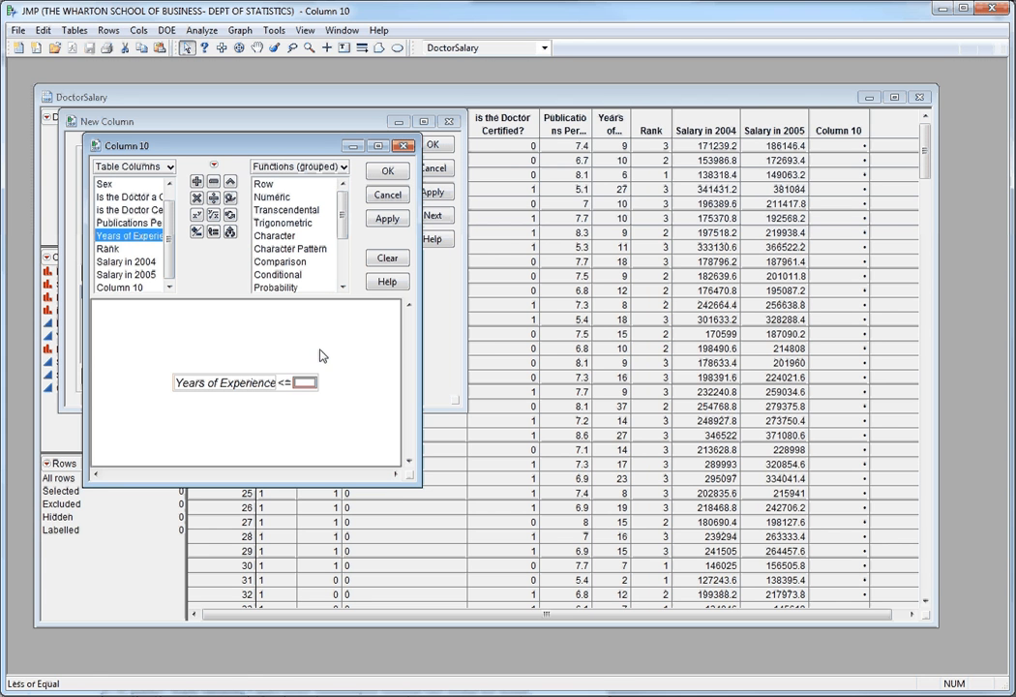
type("10")
left_click(382, 381)
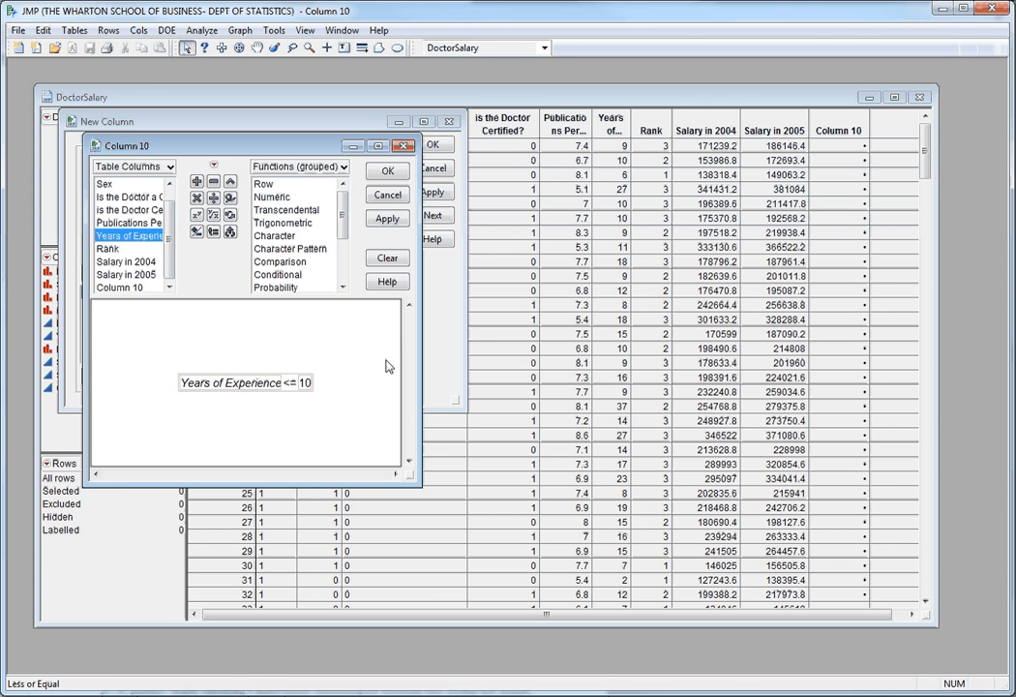
left_click(395, 219)
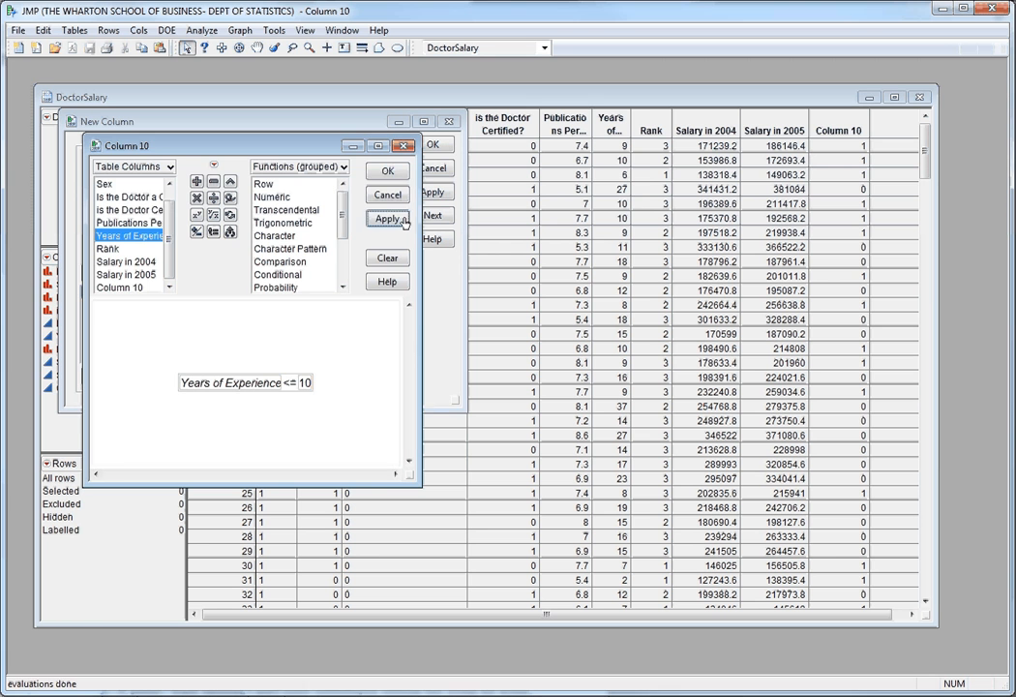
left_click(387, 170)
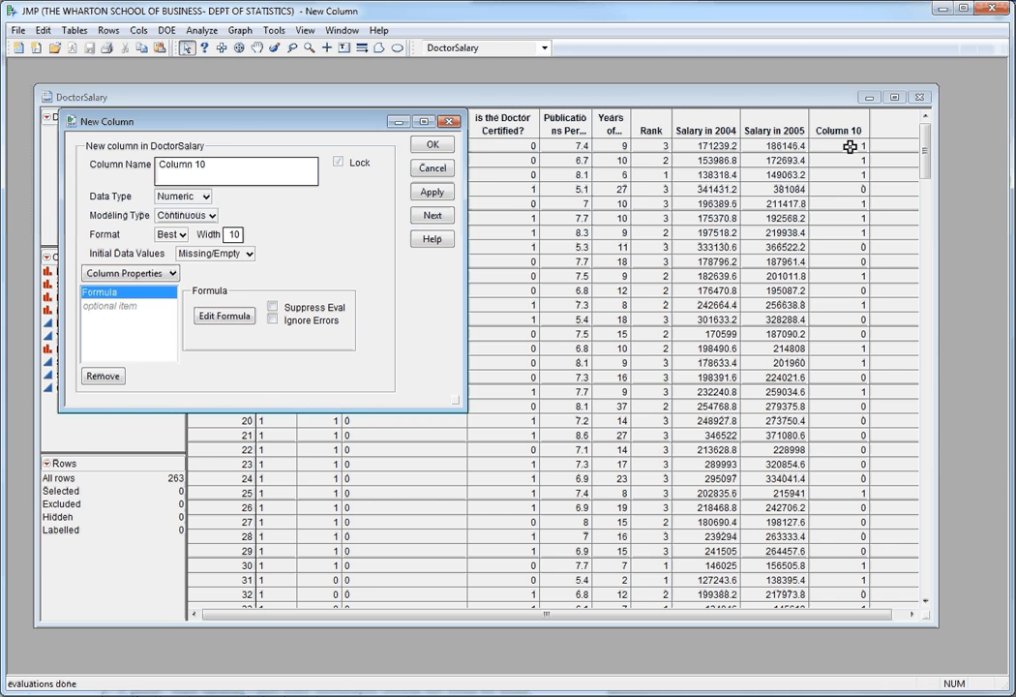
left_click(433, 145)
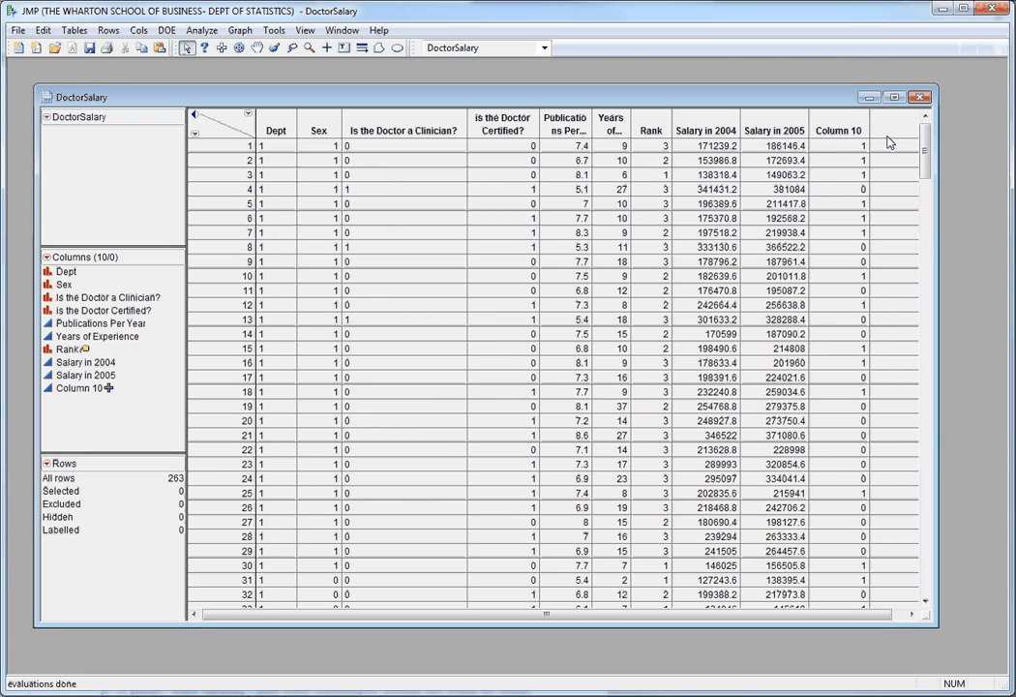
Rename the new formula column as Low Experience in its column info.
right_click(835, 134)
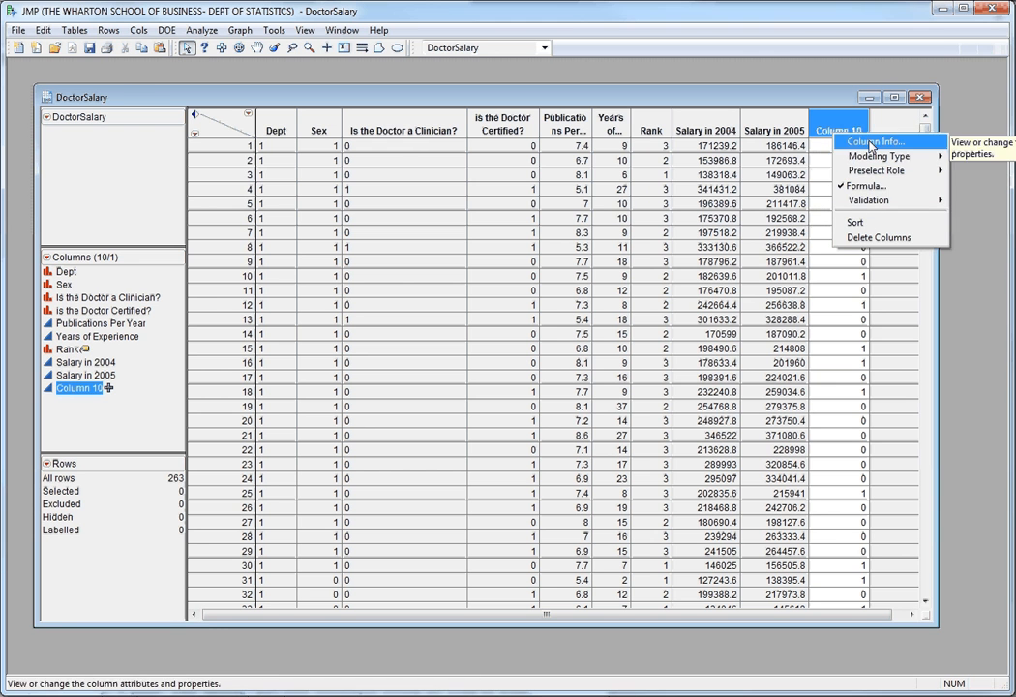
left_click(864, 144)
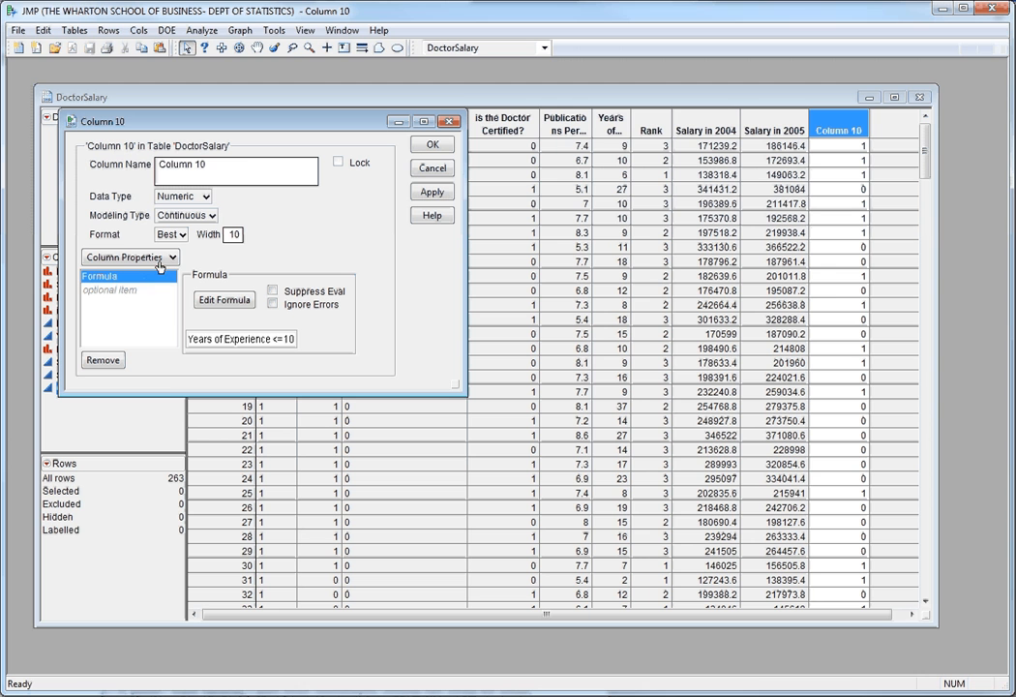
left_click(242, 166)
double_click(240, 166)
left_click_drag(238, 166, 170, 164)
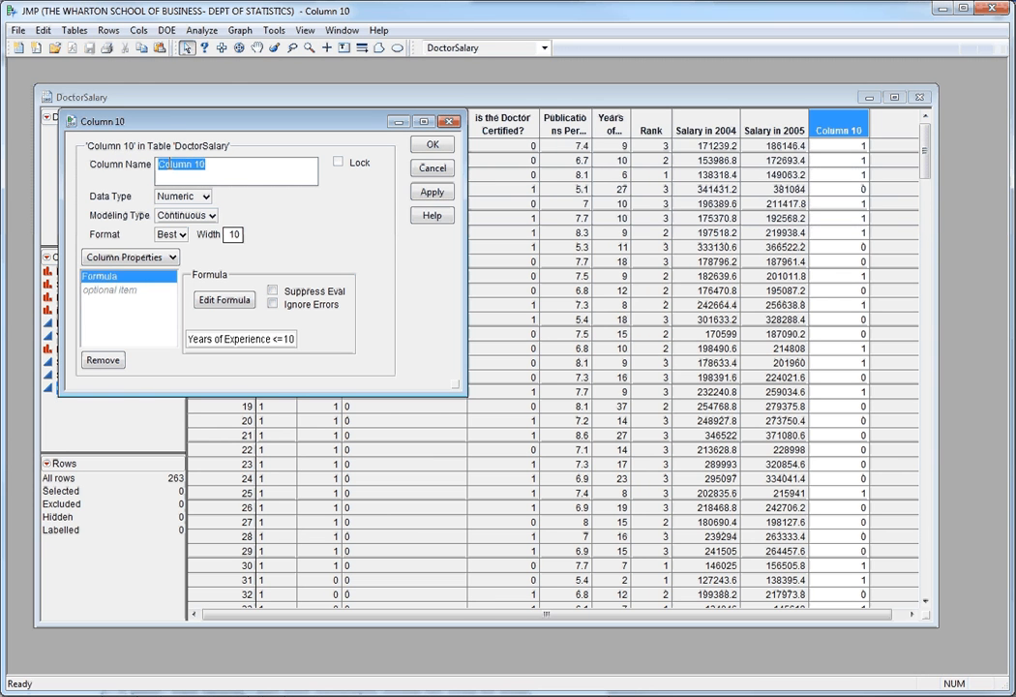
type("L")
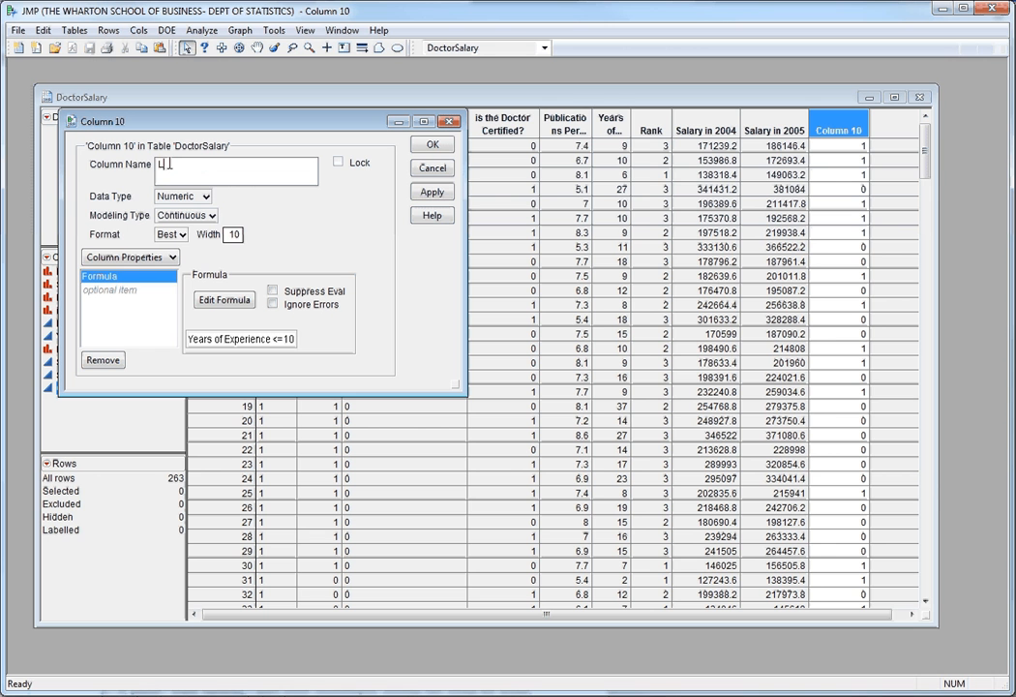
type("ow Experience")
left_click(432, 146)
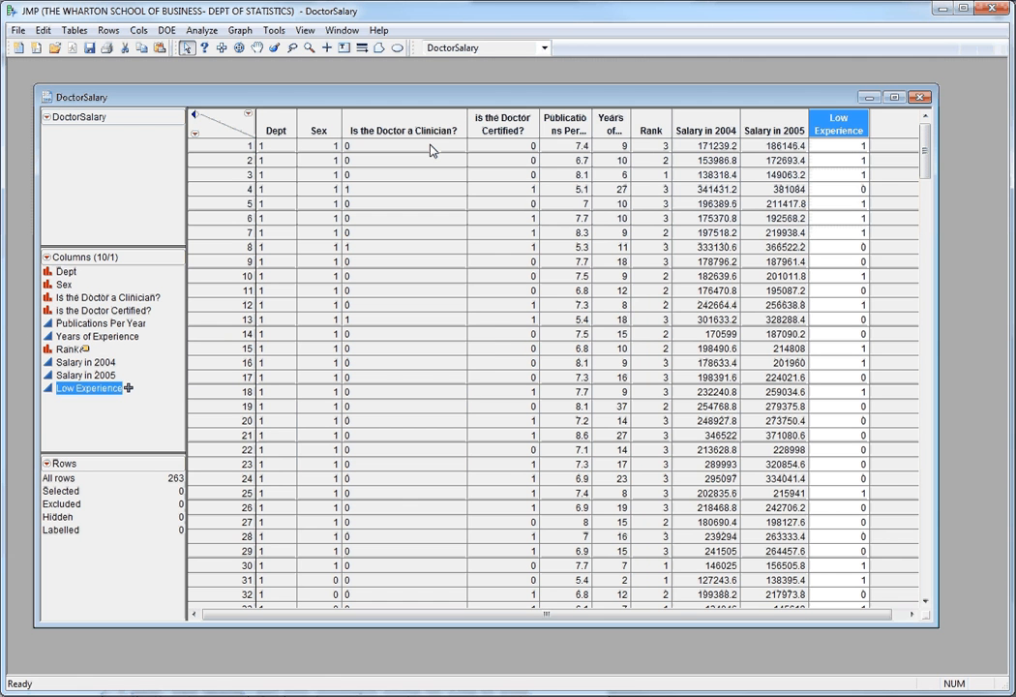
Create a Distribution report with Salary in 2004 as the Y column.
left_click(201, 30)
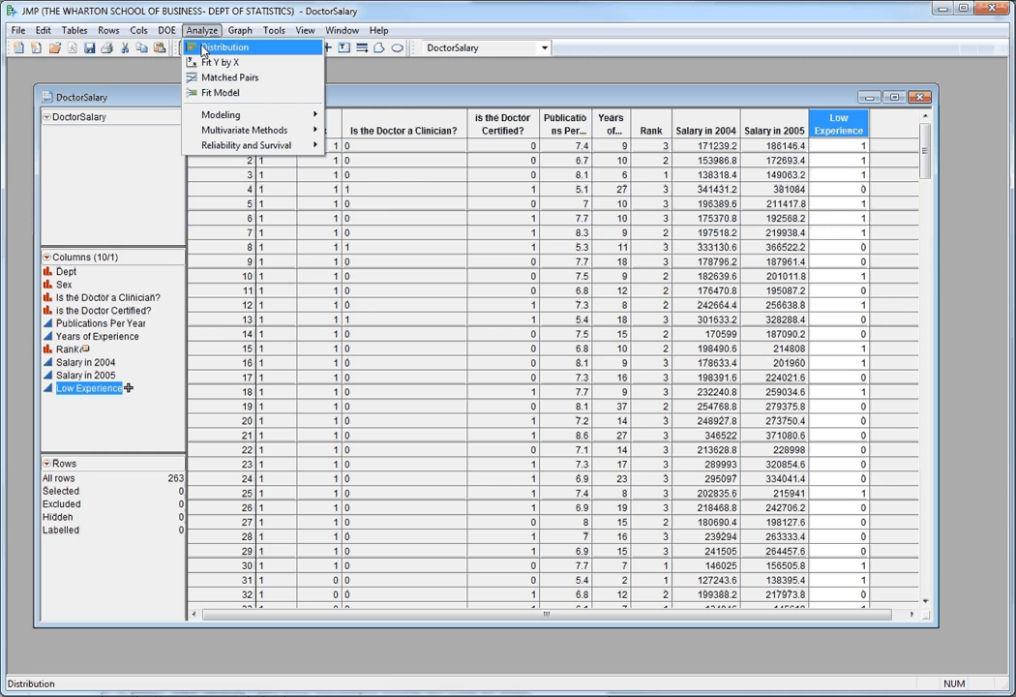
left_click(224, 47)
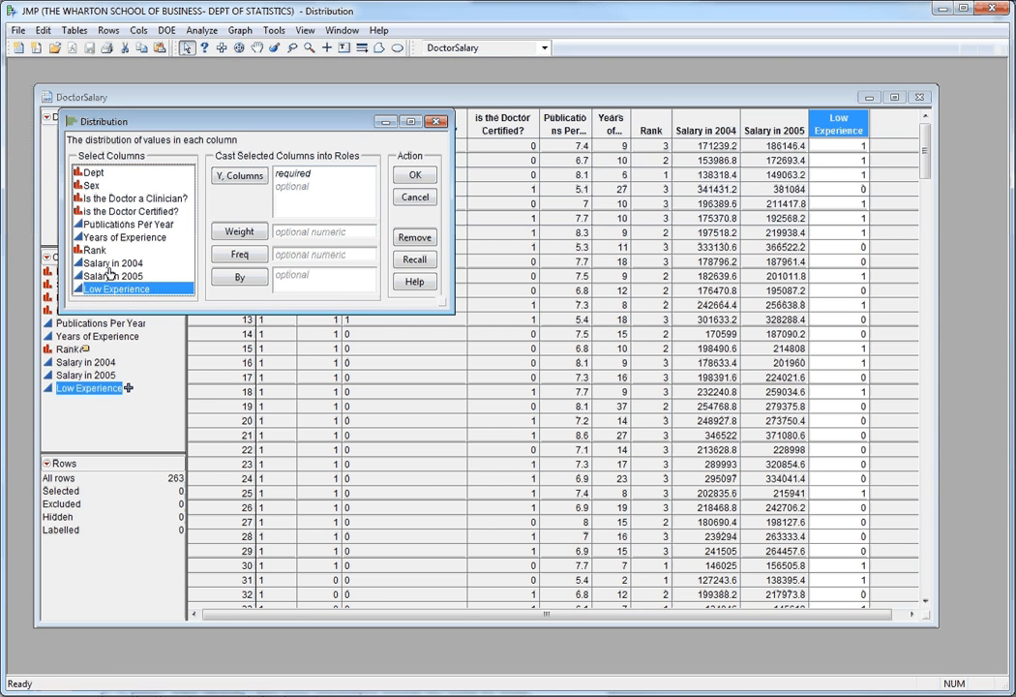
left_click_drag(114, 264, 290, 172)
left_click(405, 177)
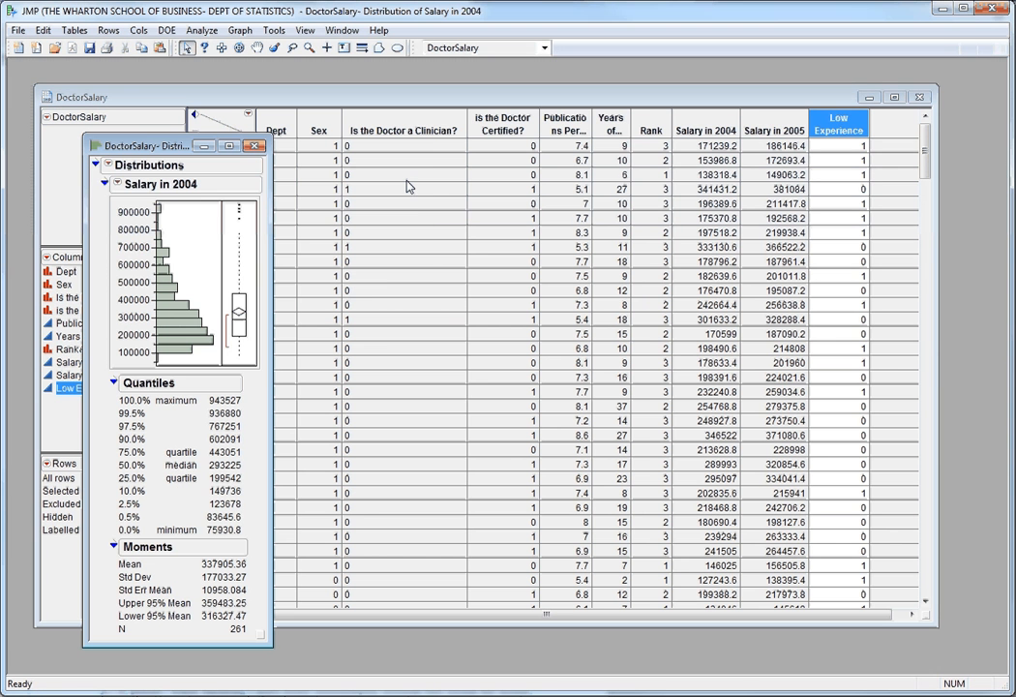
Switch the Salary in 2004 distribution report to horizontal layout.
left_click(117, 183)
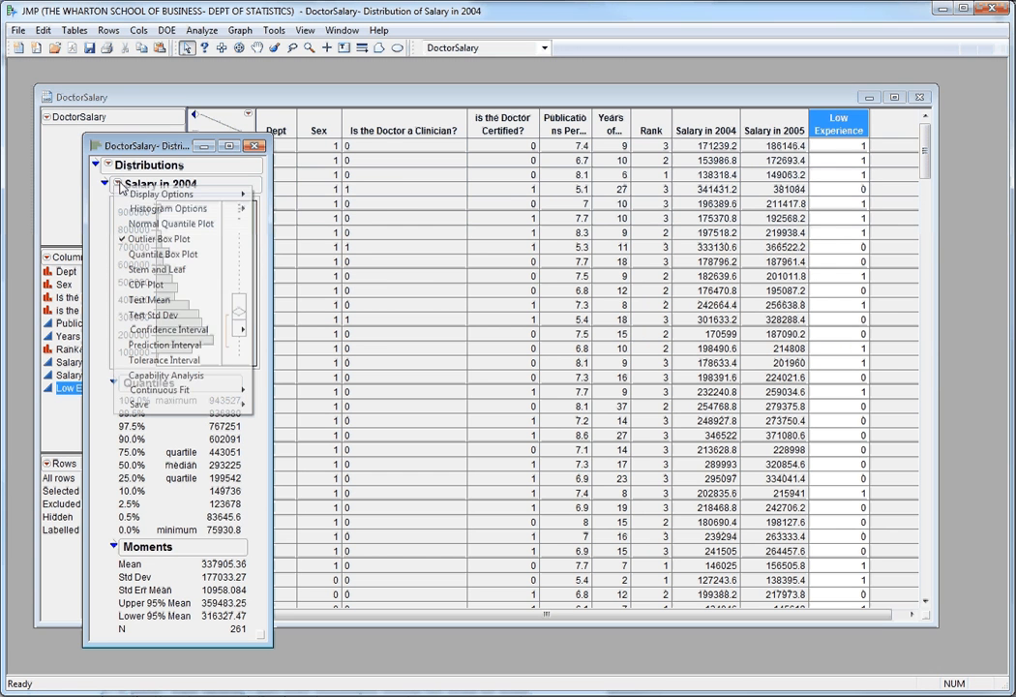
mouse_move(137, 198)
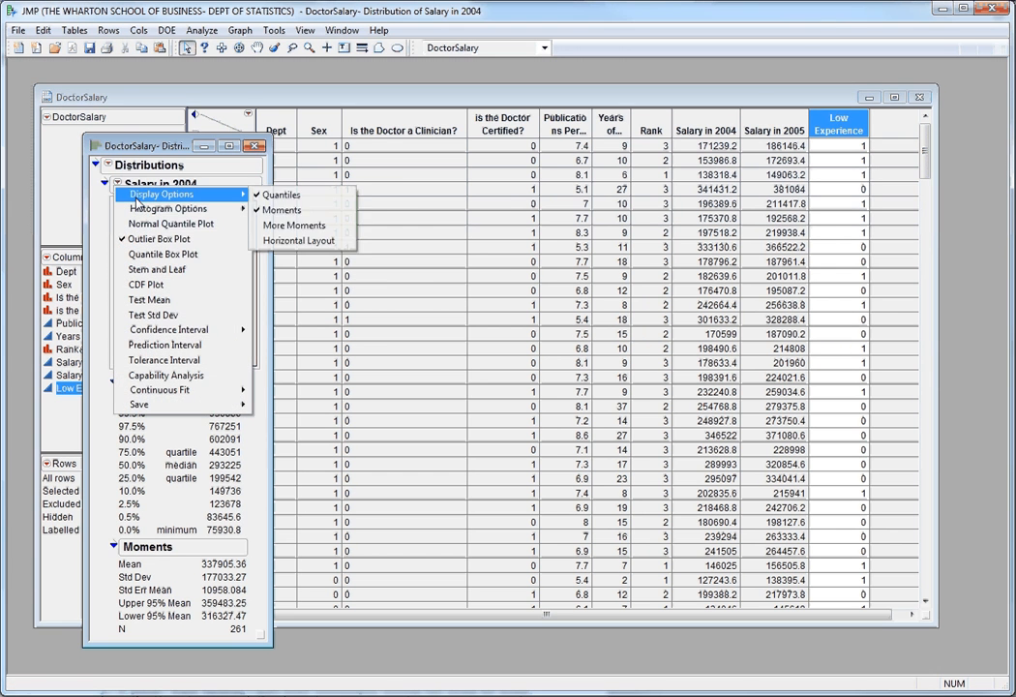
left_click(300, 237)
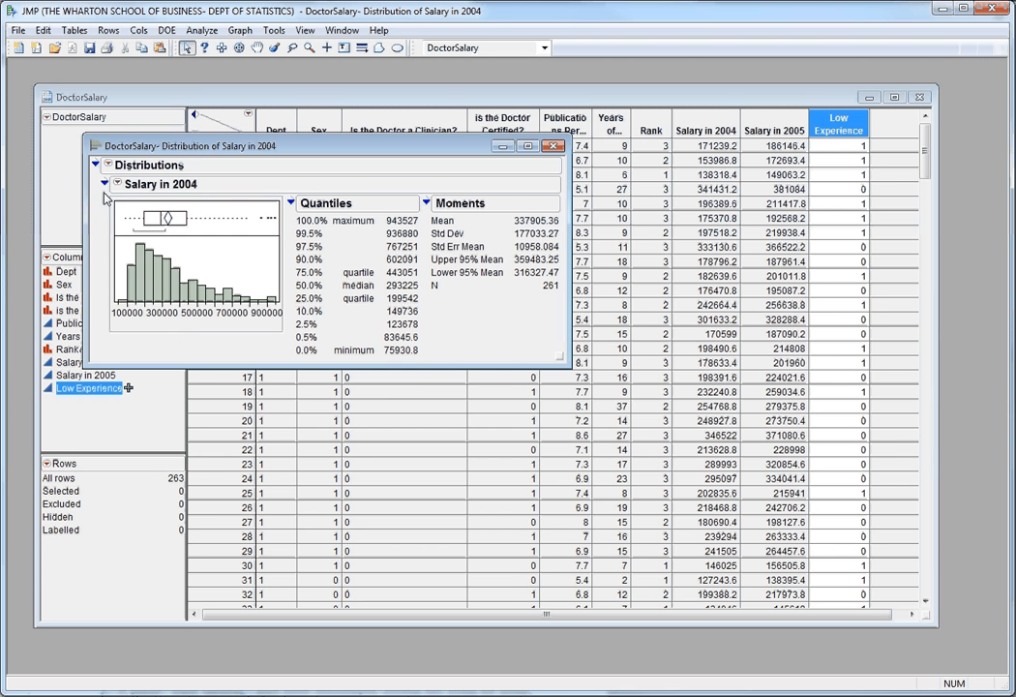
Set the increment of the Salary in 2004 histogram's X axis to 10000.
right_click(175, 321)
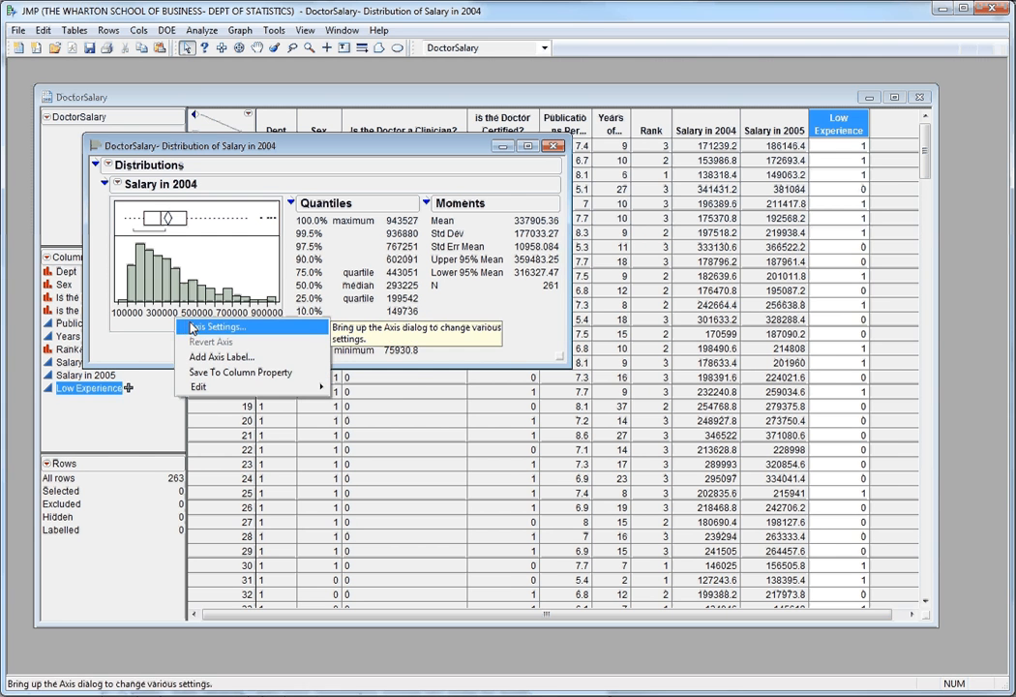
left_click(191, 326)
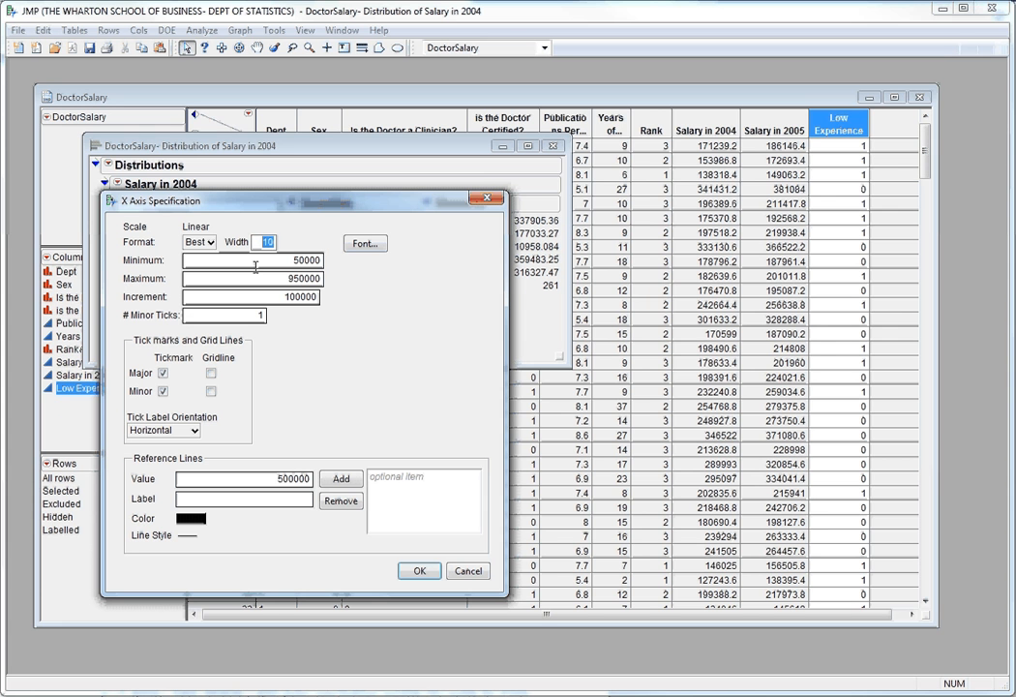
double_click(295, 297)
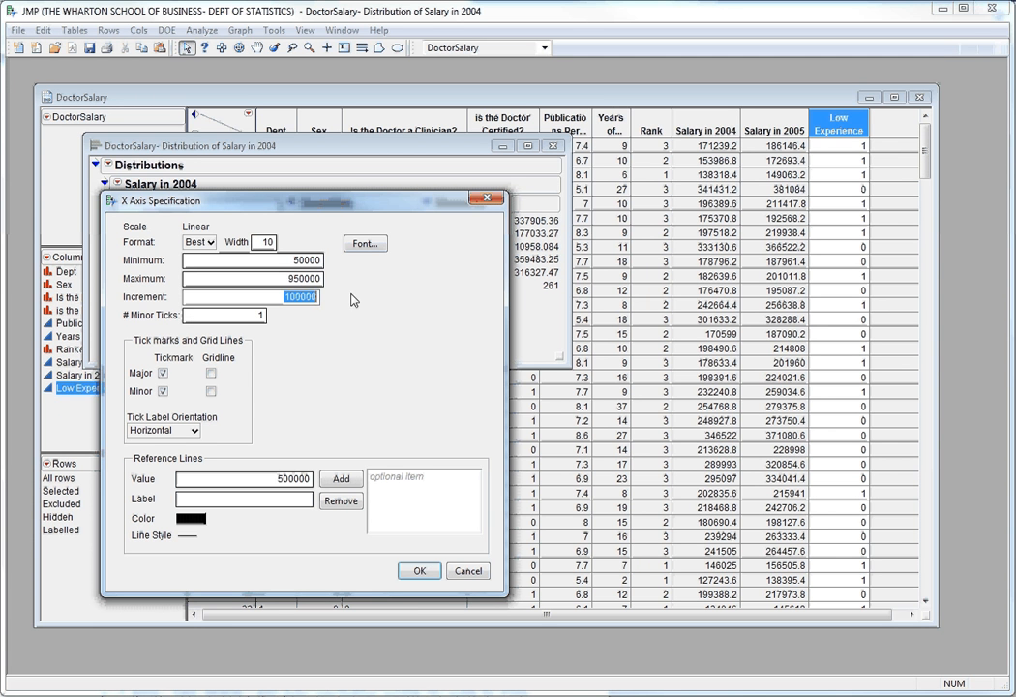
type("10000")
left_click(419, 571)
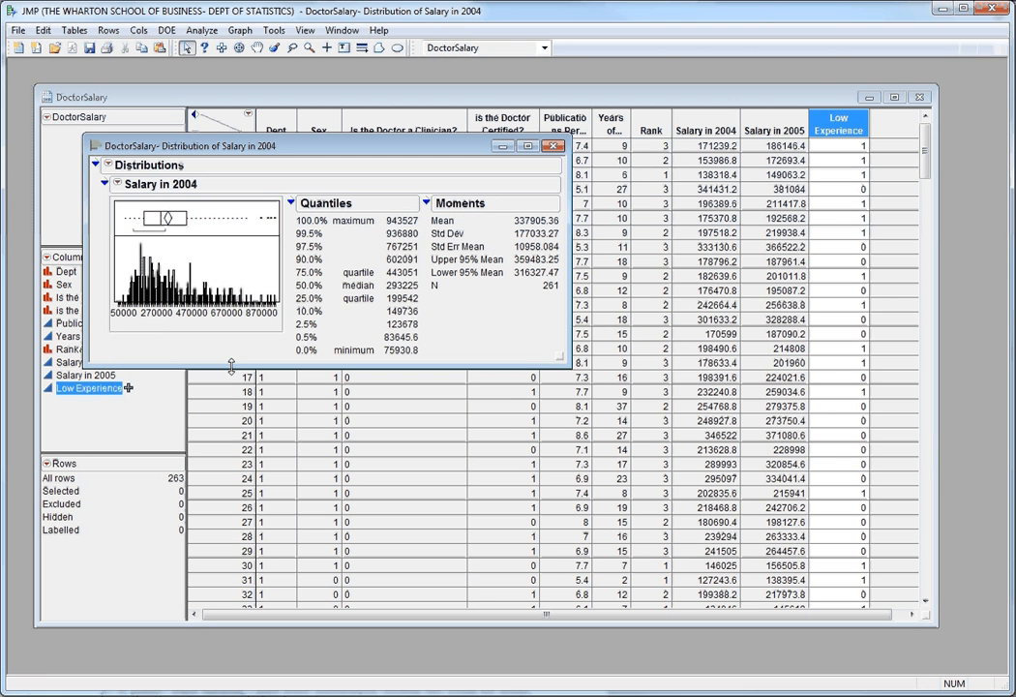
left_click(118, 184)
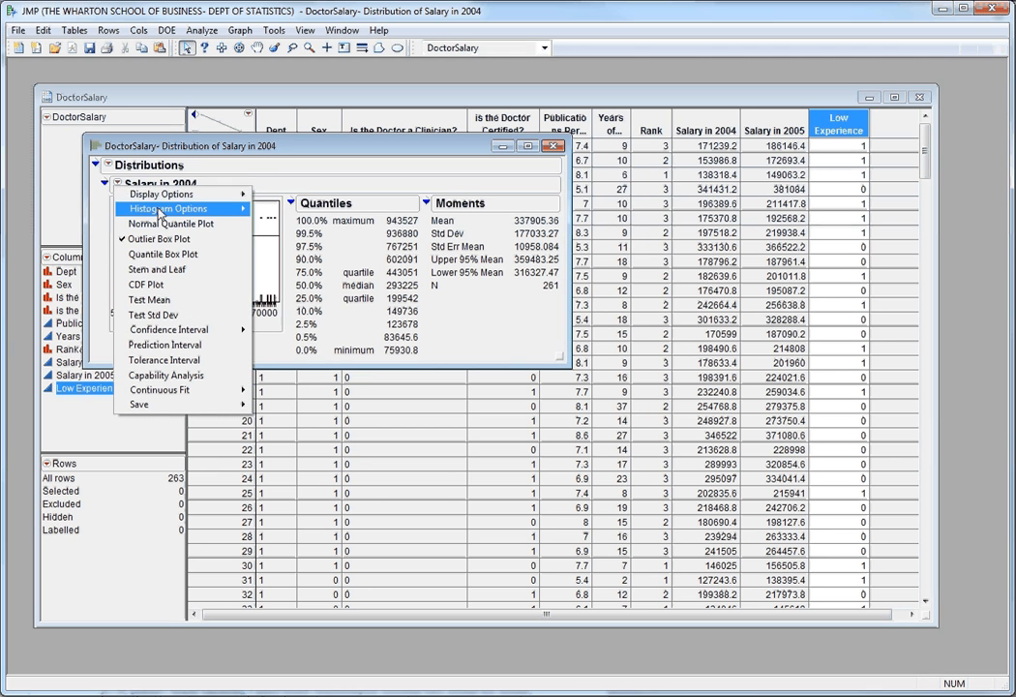
mouse_move(187, 198)
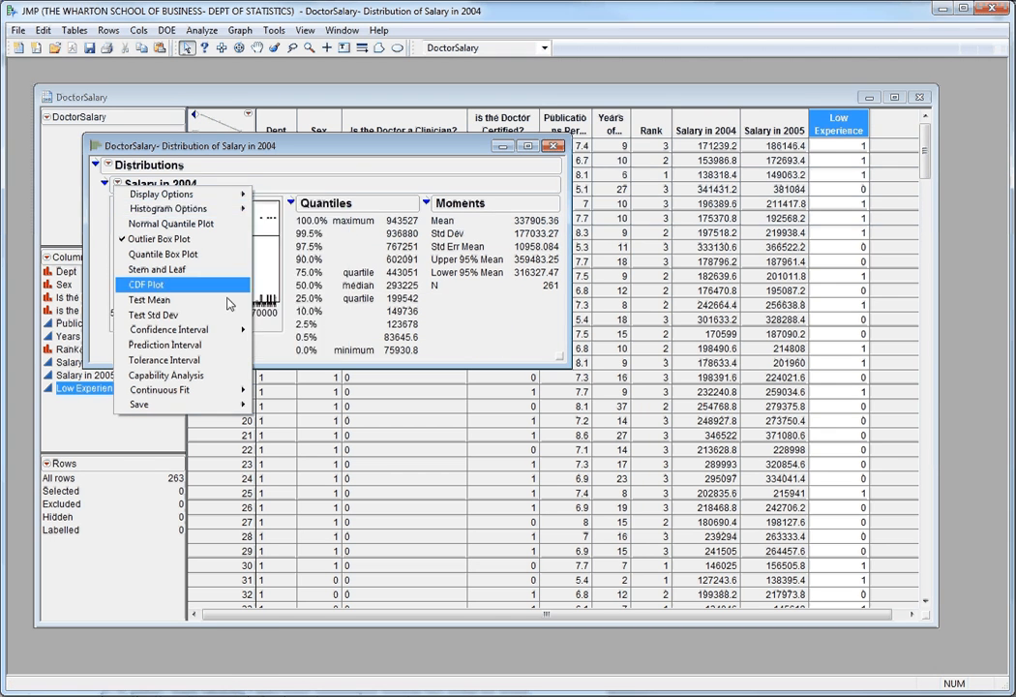
left_click(108, 165)
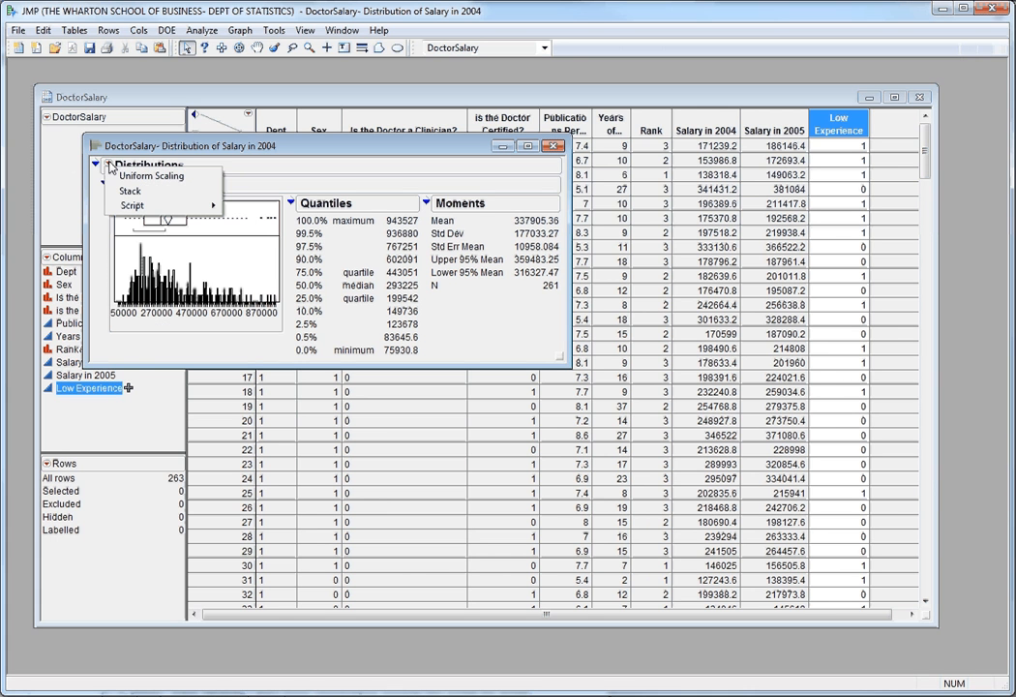
left_click(153, 255)
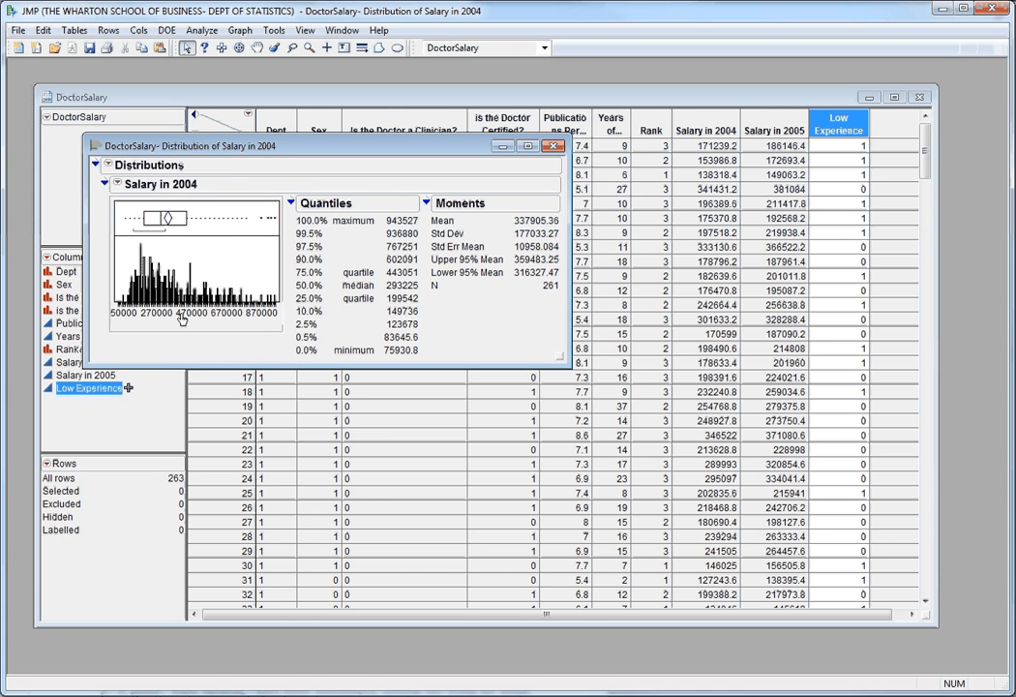
right_click(182, 313)
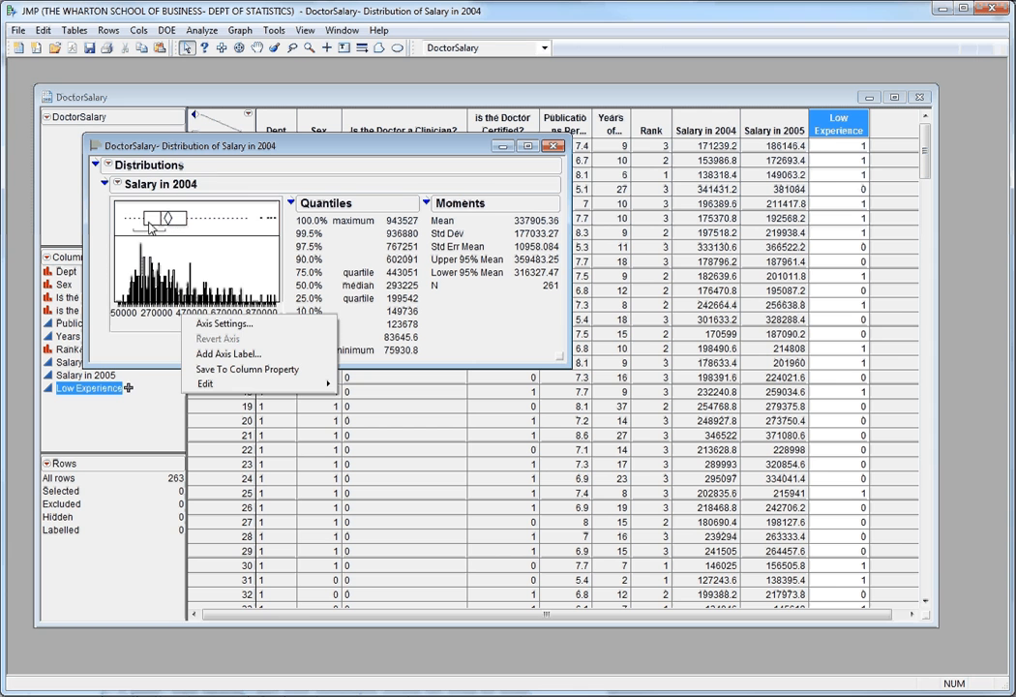
left_click(118, 184)
left_click(118, 184)
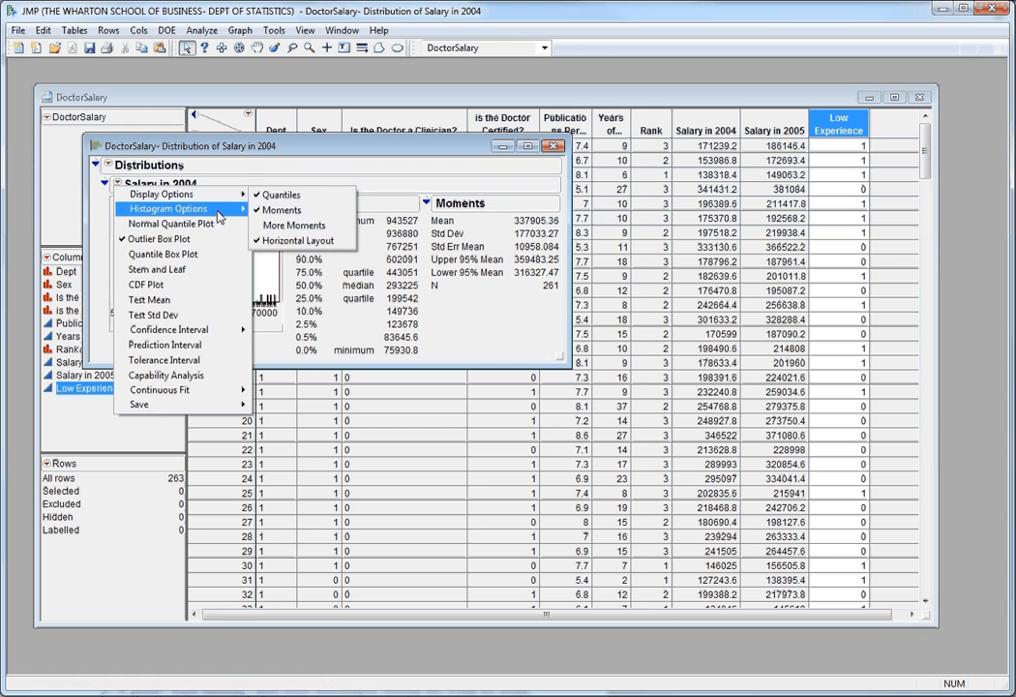
left_click(291, 166)
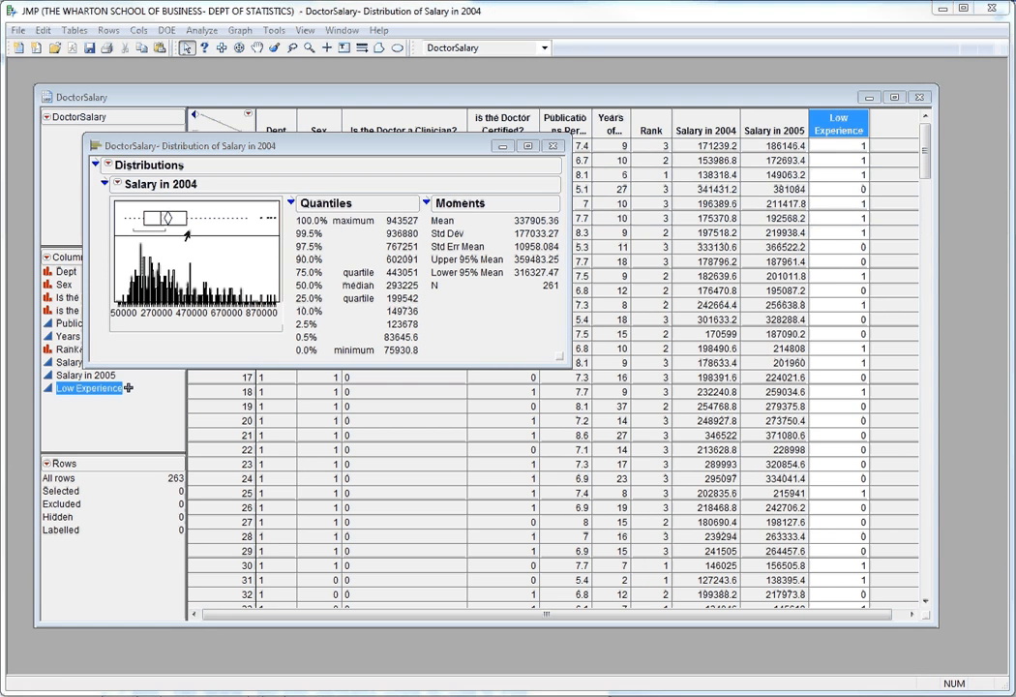
Set the bin width of the Salary in 2004 histogram to 100000 and close the report.
left_click(119, 184)
mouse_move(218, 208)
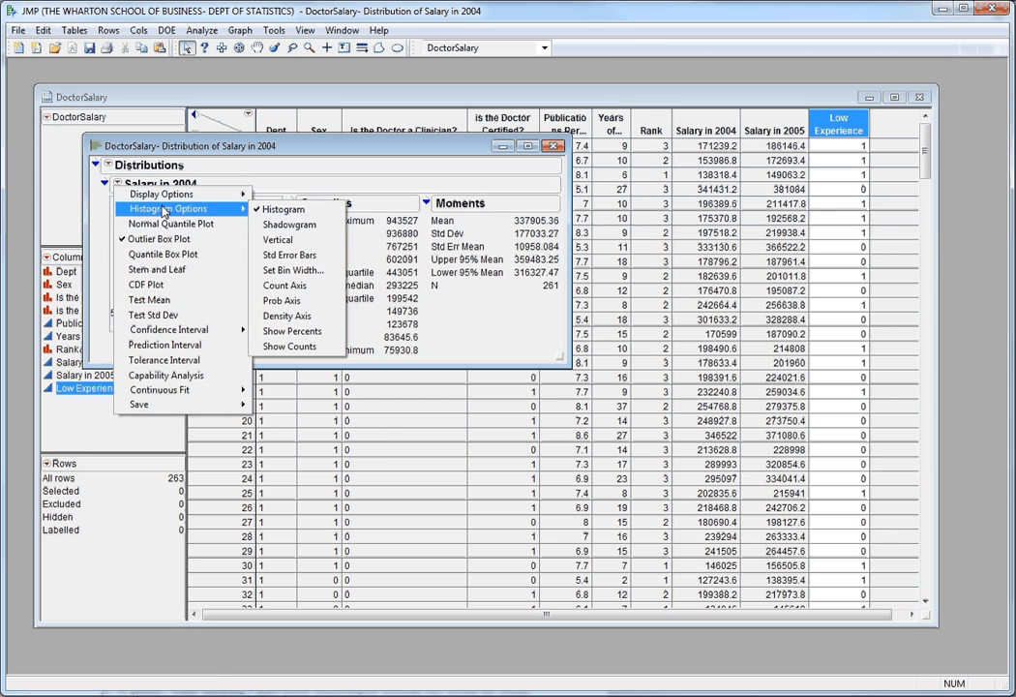
left_click(302, 270)
left_click(350, 384)
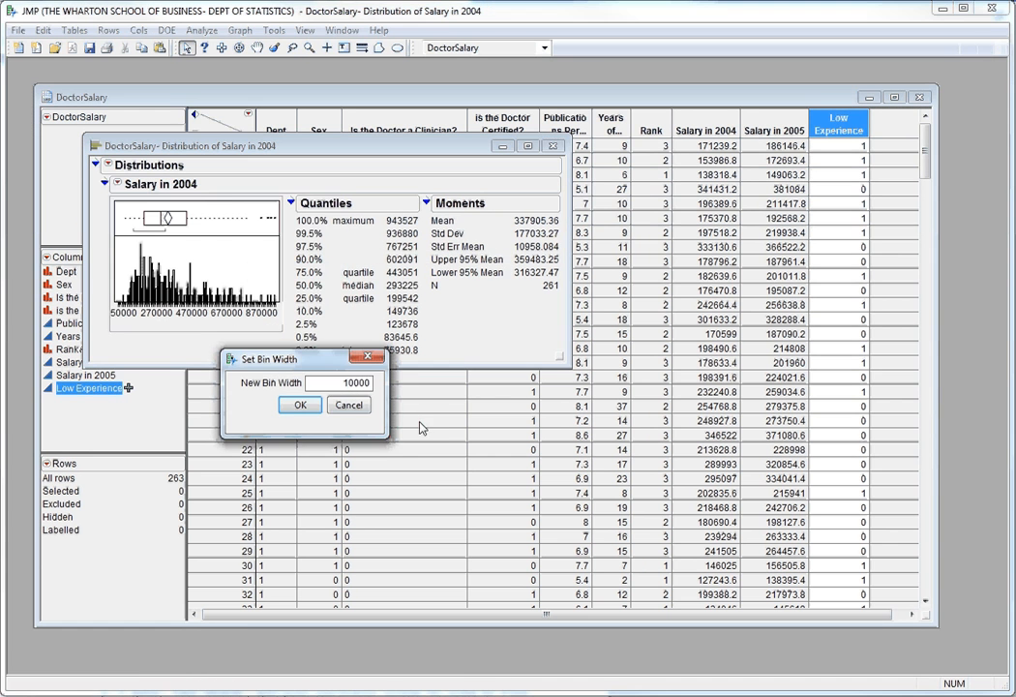
type("0")
left_click(302, 406)
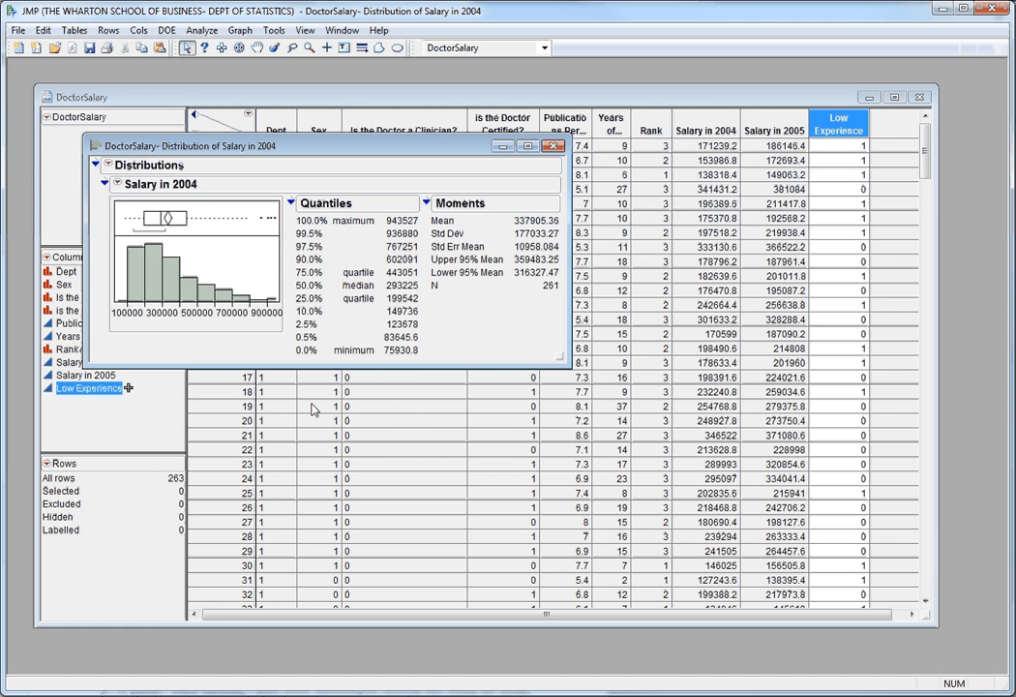
left_click(552, 146)
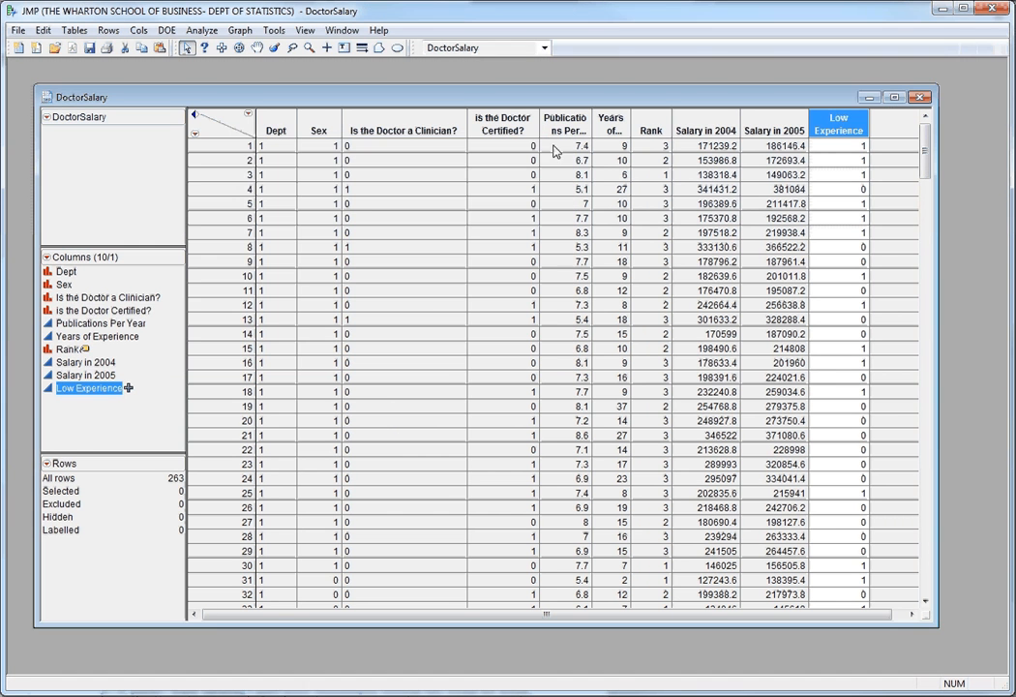
Create a Distribution report with Salary in 2004 as the Y column, grouped by Low Experience.
left_click(201, 30)
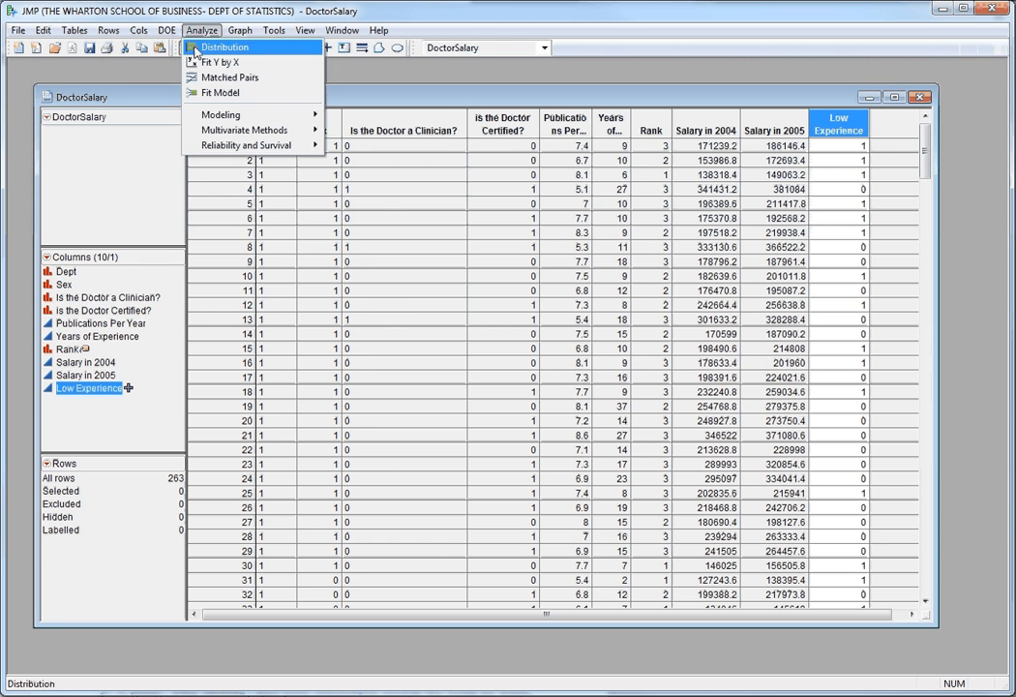
left_click(198, 44)
left_click_drag(111, 262, 324, 198)
left_click(116, 289)
left_click_drag(116, 289, 319, 278)
left_click(406, 176)
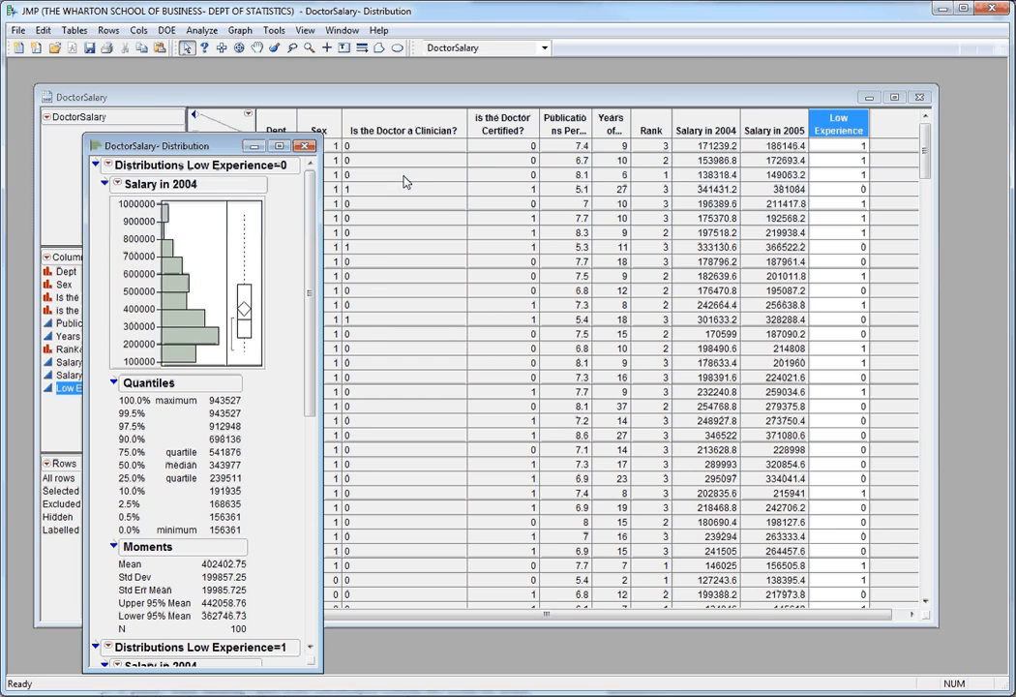
Stack the distribution reports of the two Low Experience groups.
left_click(117, 182)
left_click(107, 166)
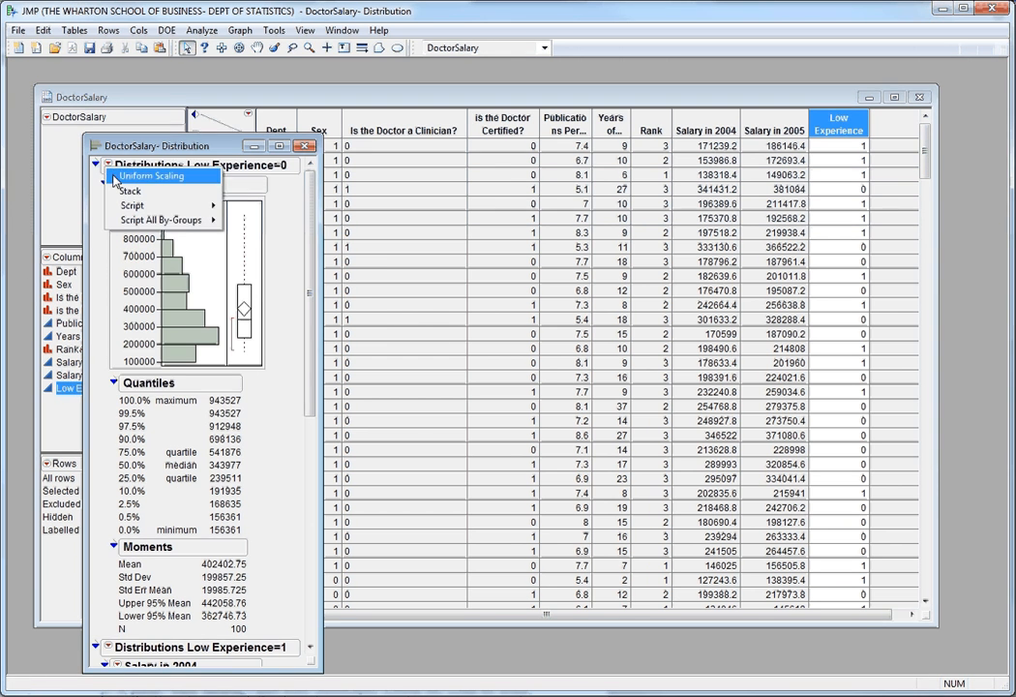
left_click(126, 193)
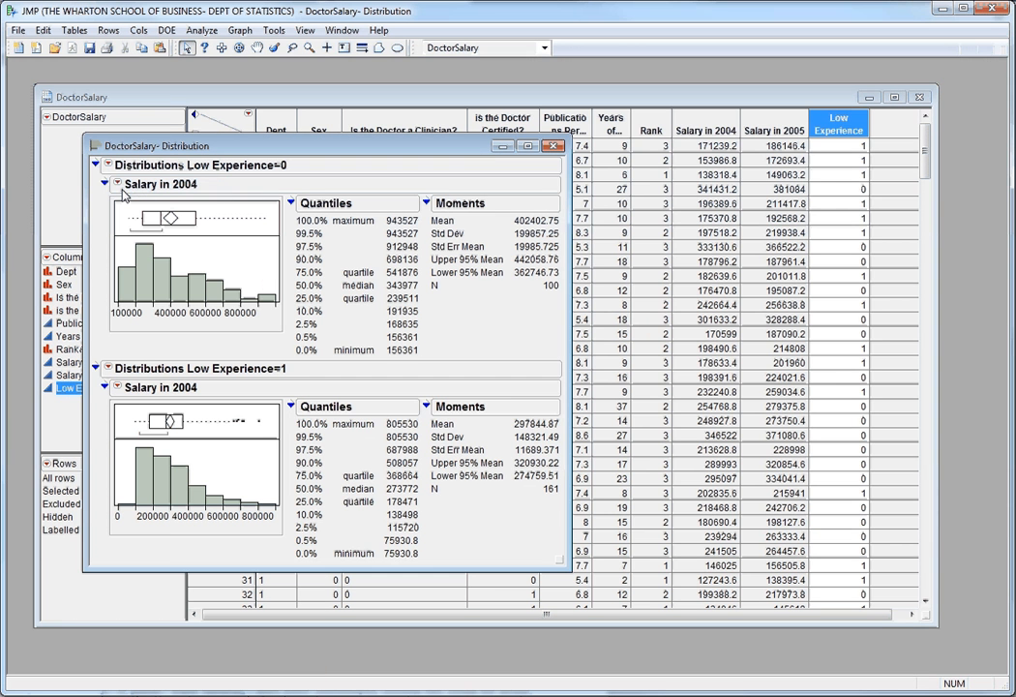
Move the report aside from the data table and highlight individual Salary in 2004 histogram bars in both Low Experience groups.
left_click(162, 290)
left_click_drag(329, 145, 765, 148)
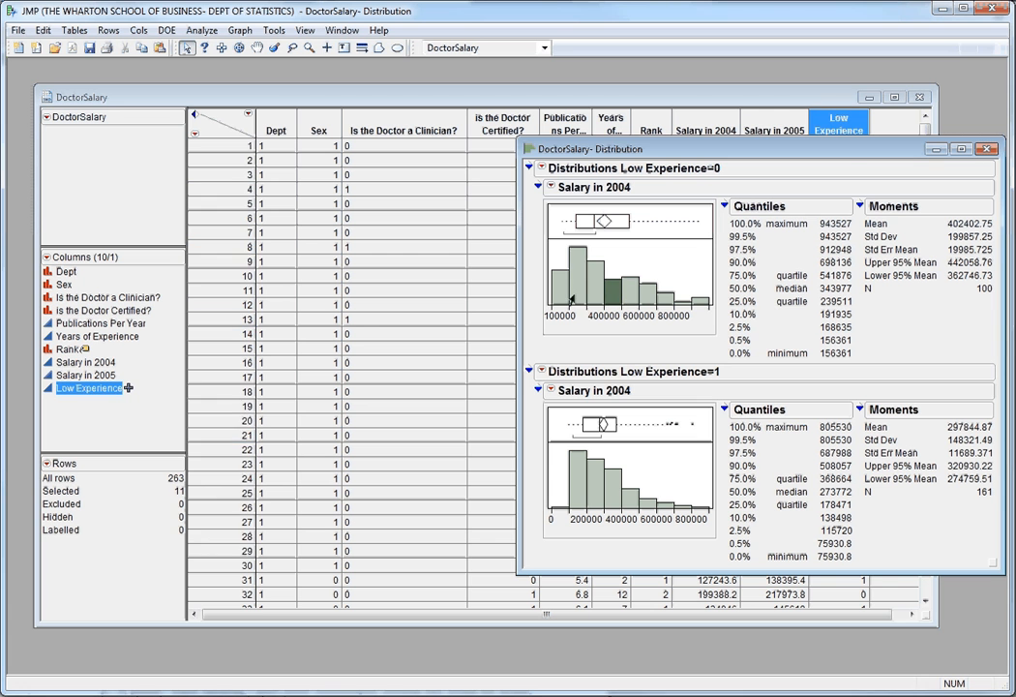
left_click(559, 300)
left_click(577, 481)
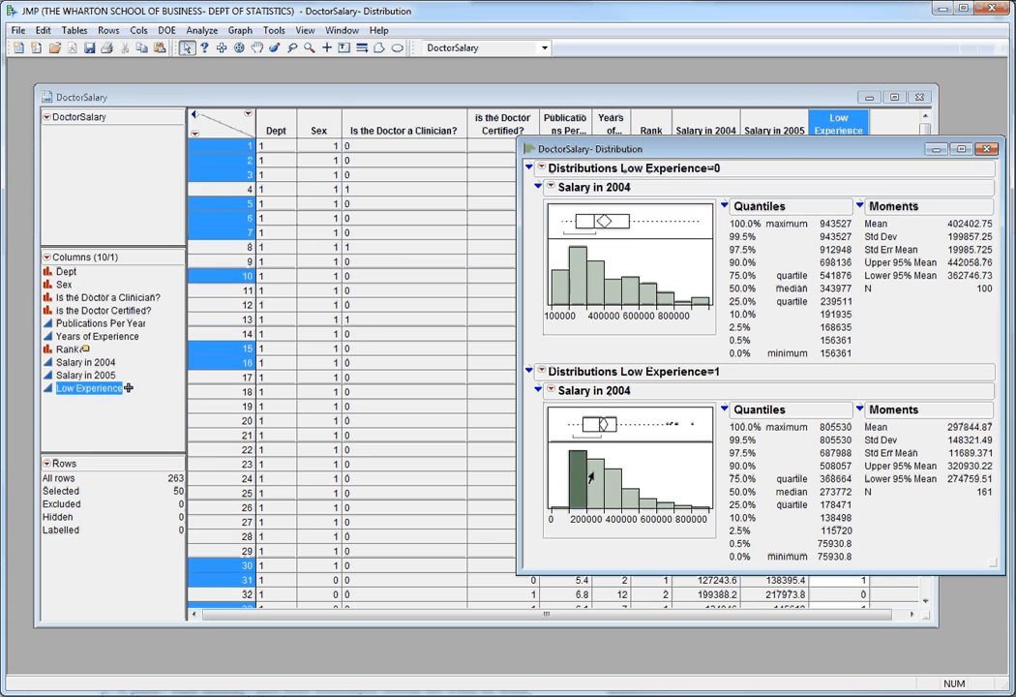
left_click(584, 474)
Select rows 5 to 28 in the data table and bring the distribution report back to the front.
left_click(246, 199)
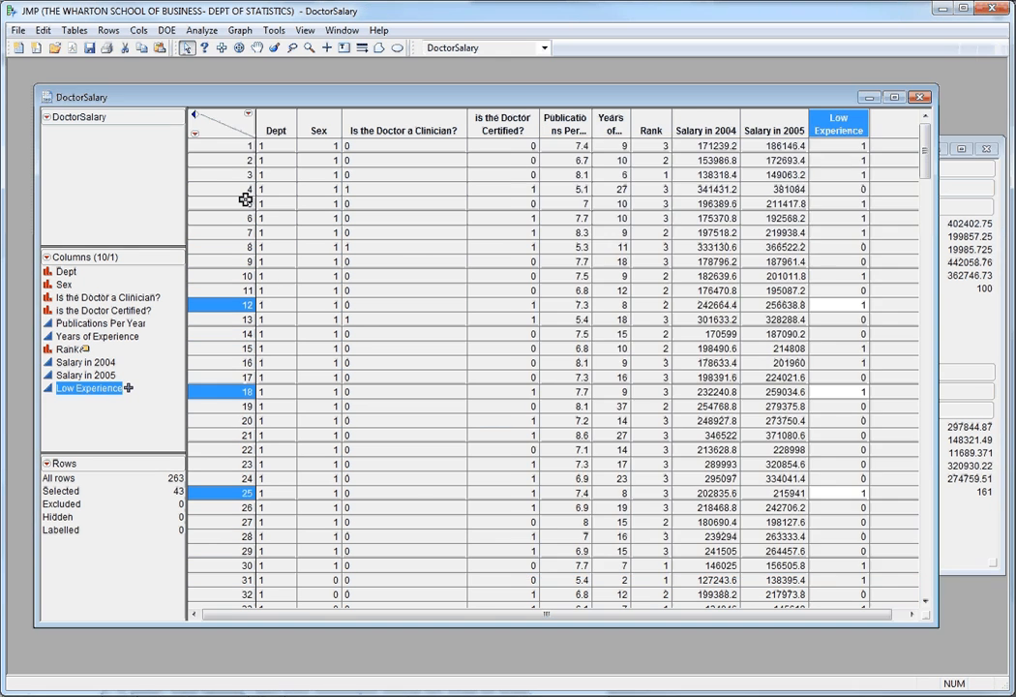
left_click(246, 201)
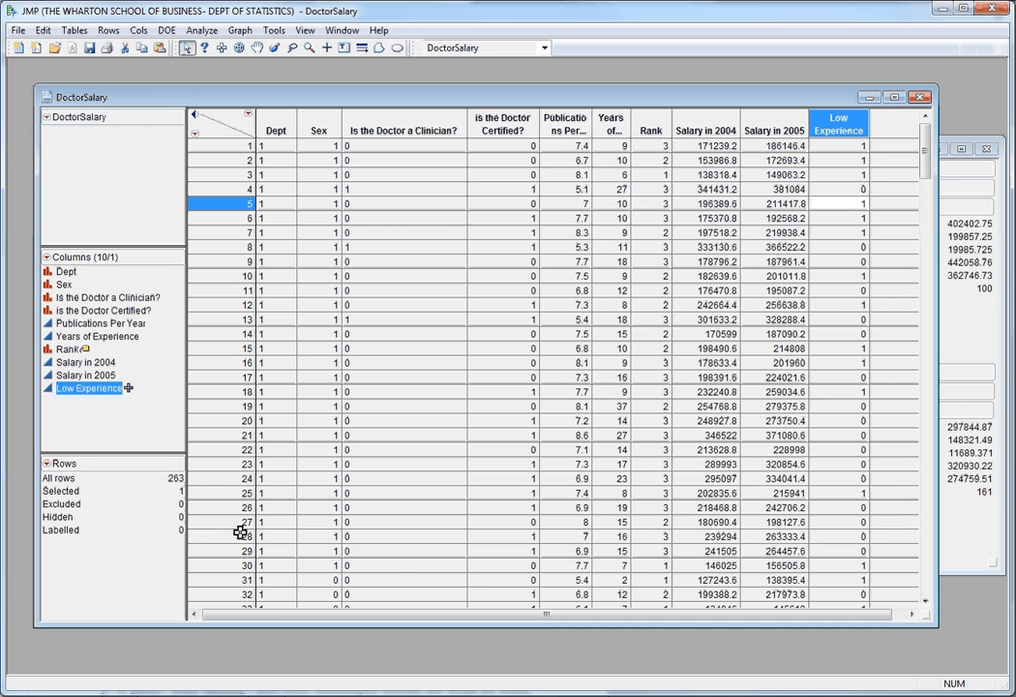
left_click(240, 534, "shift")
left_click(943, 303)
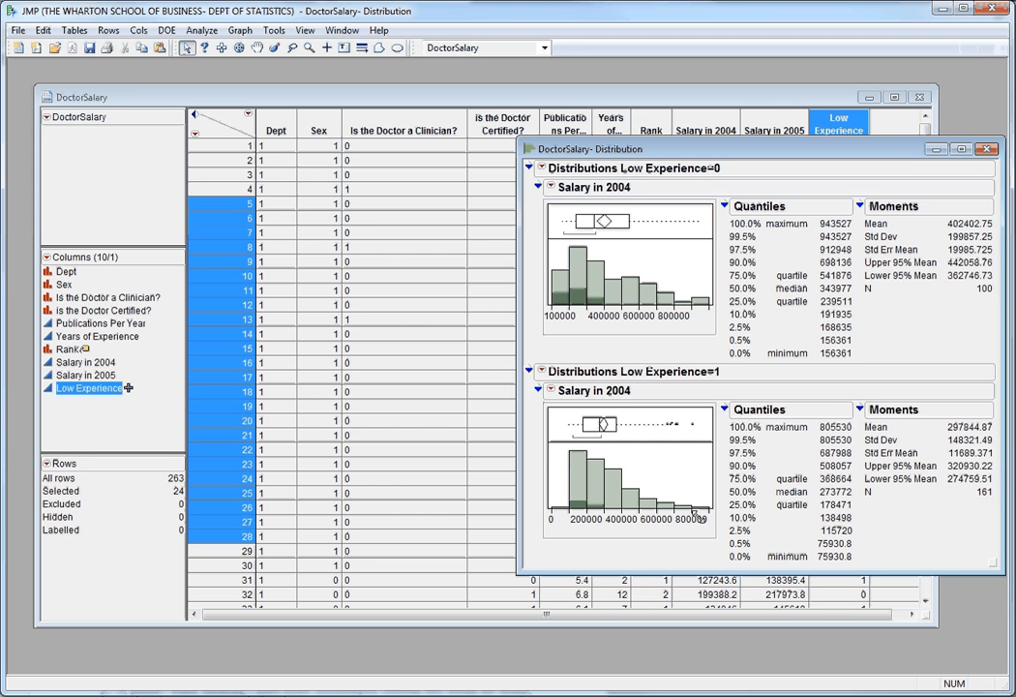
Apply uniform scaling to the distributions for Low Experience=0 and Low Experience=1, and close the report.
left_click(541, 168)
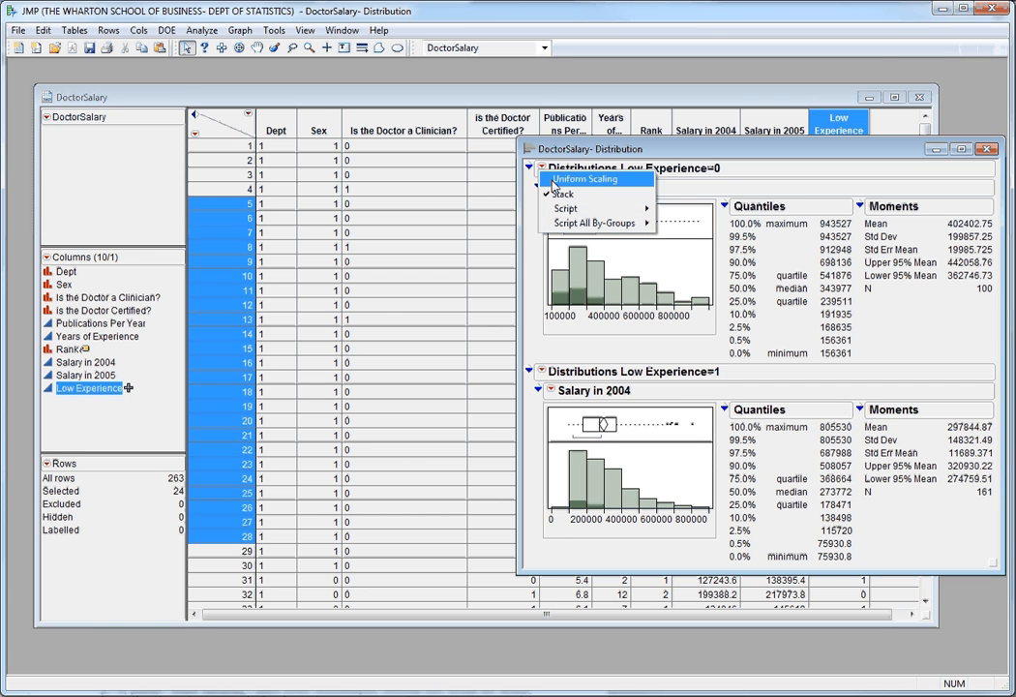
left_click(552, 180)
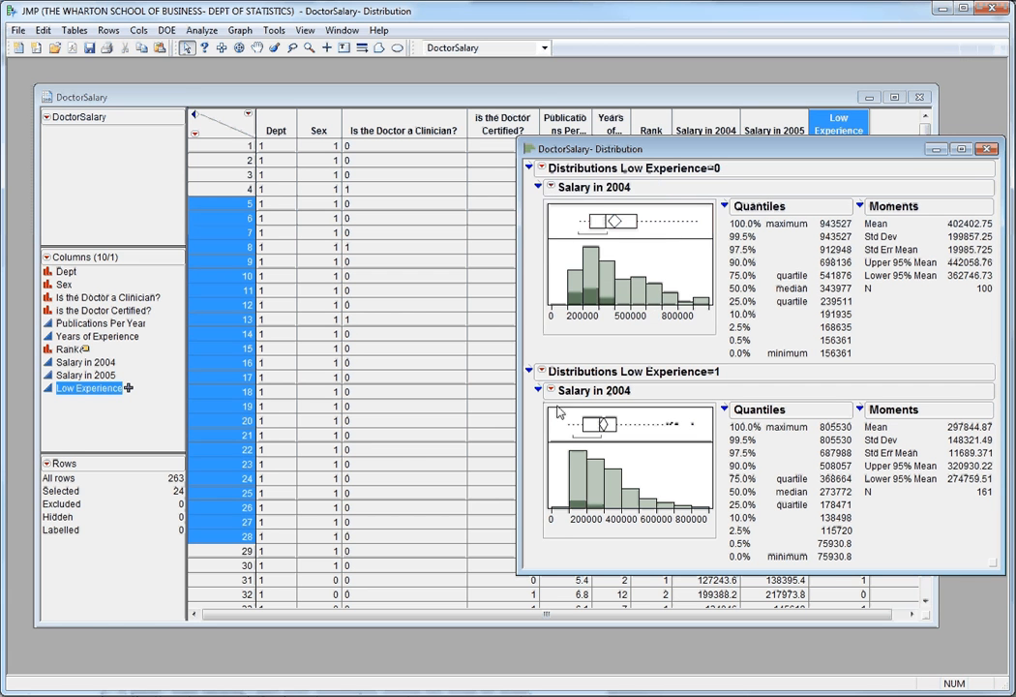
left_click(543, 372)
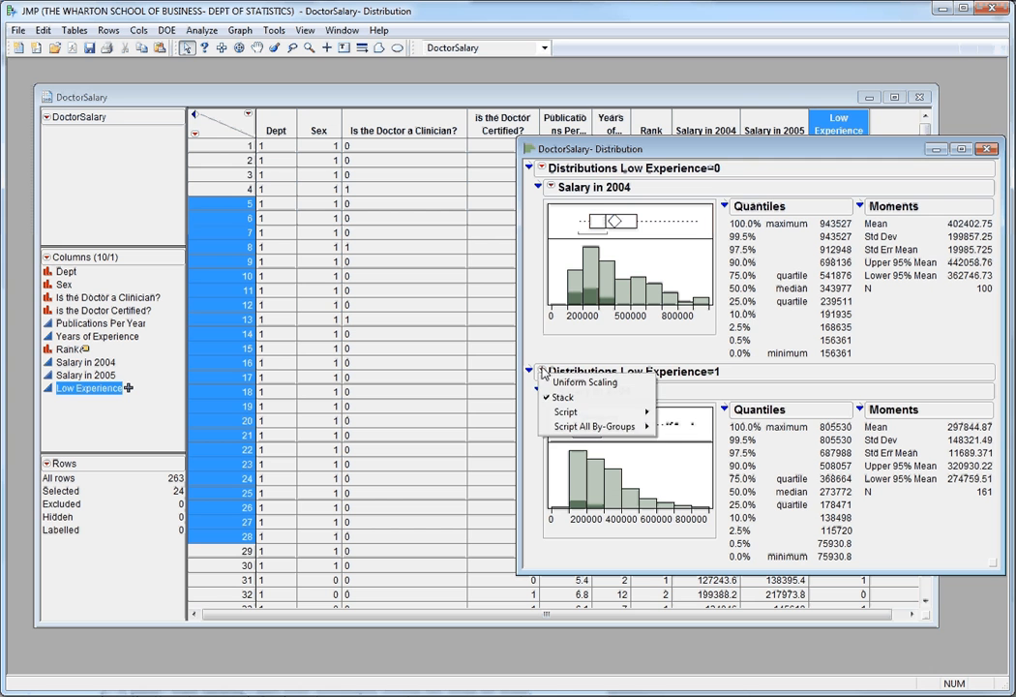
left_click(549, 384)
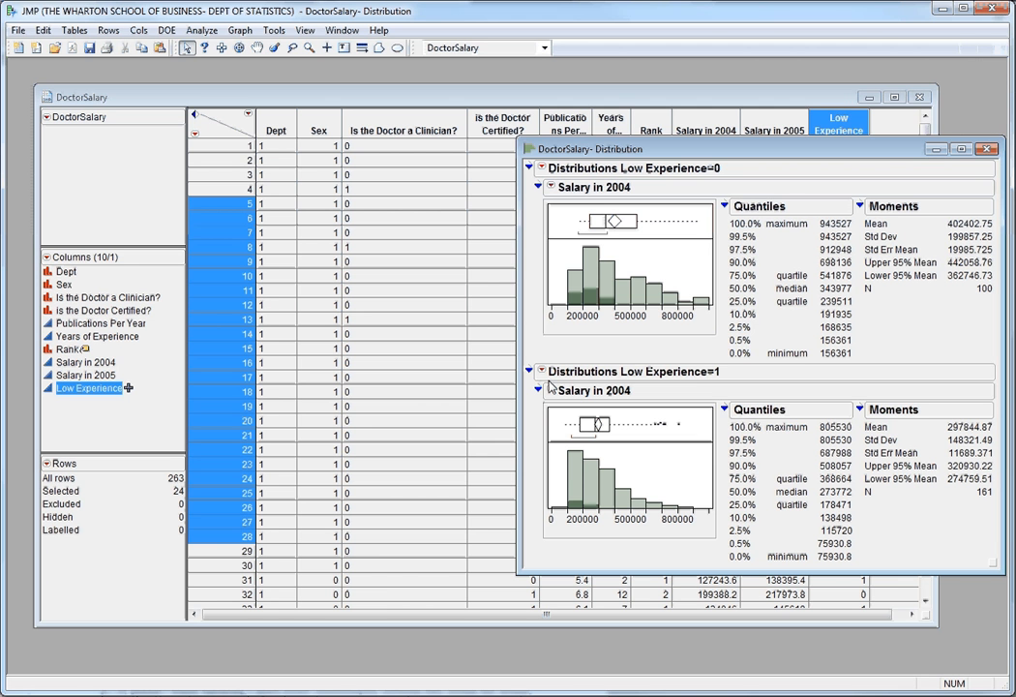
left_click(986, 148)
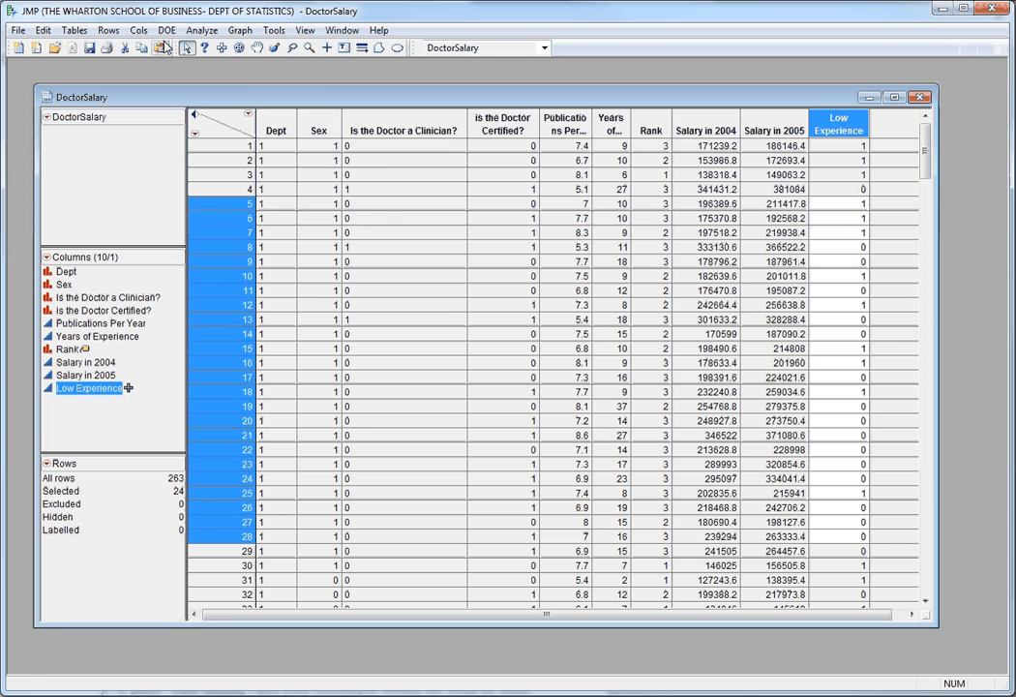
Create a Distribution report of Salary in 2005, grouped by Low Experience and Is the Doctor a Clinician?
left_click(201, 30)
left_click(194, 48)
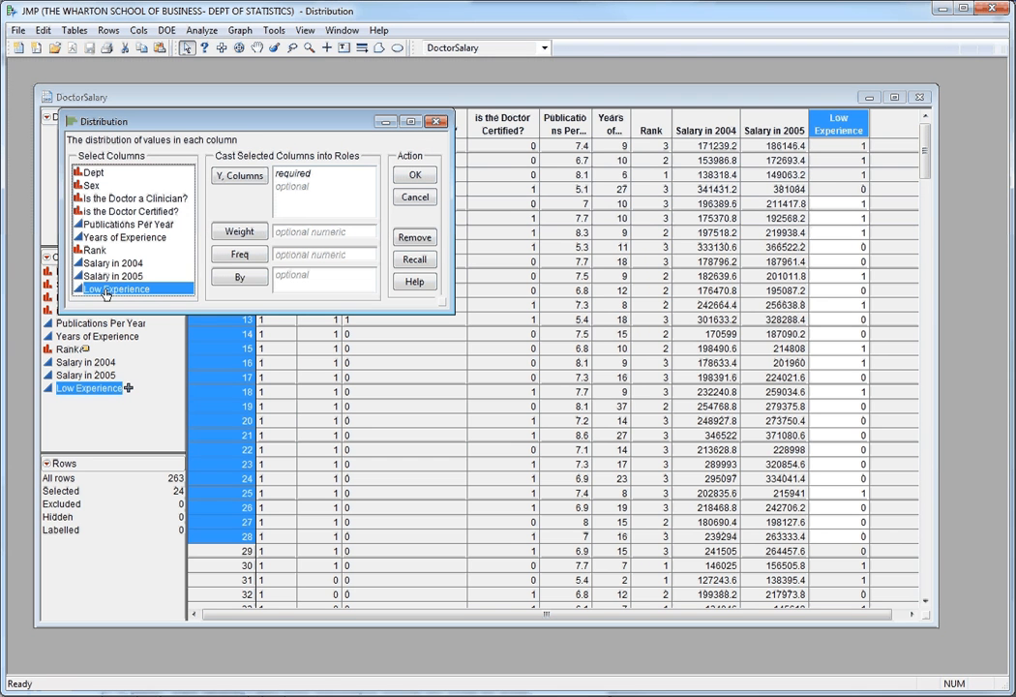
left_click(312, 281)
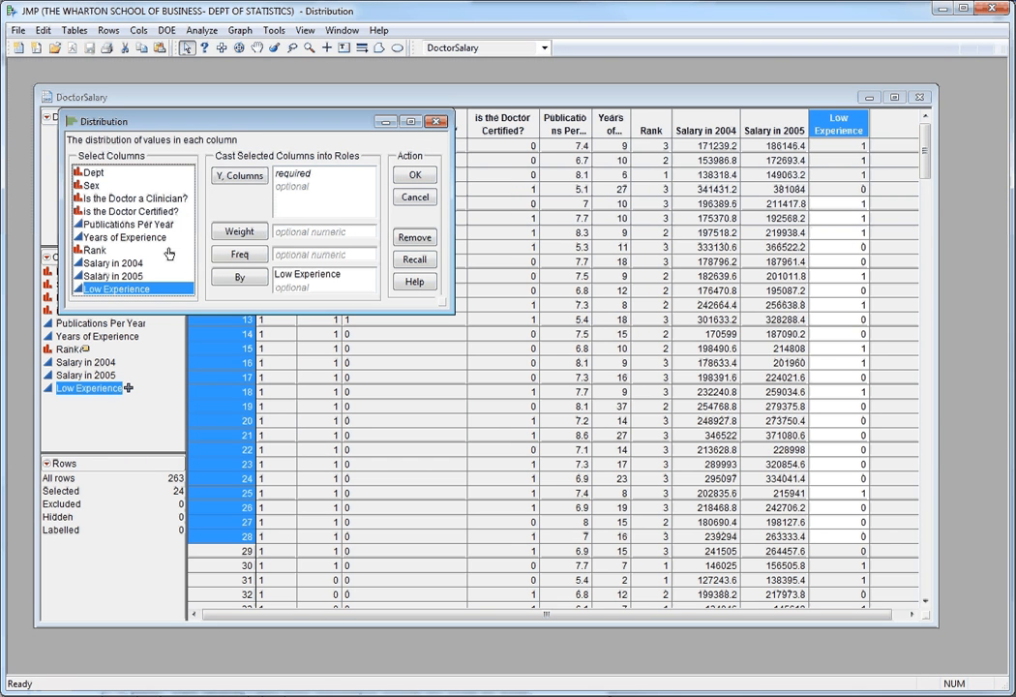
left_click_drag(135, 200, 290, 283)
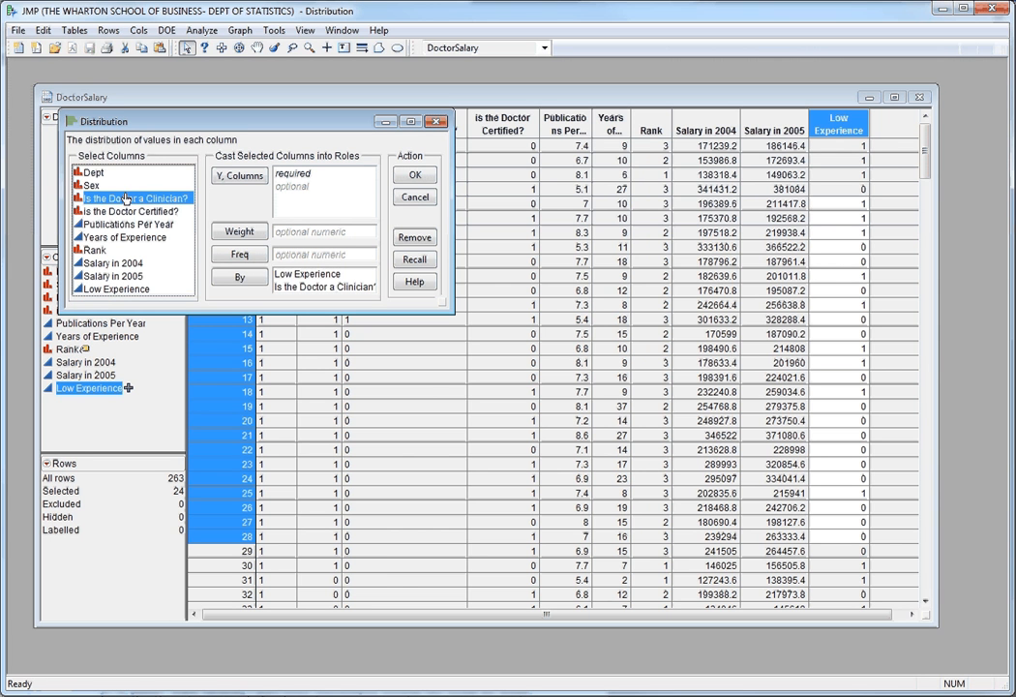
left_click_drag(121, 224, 131, 180)
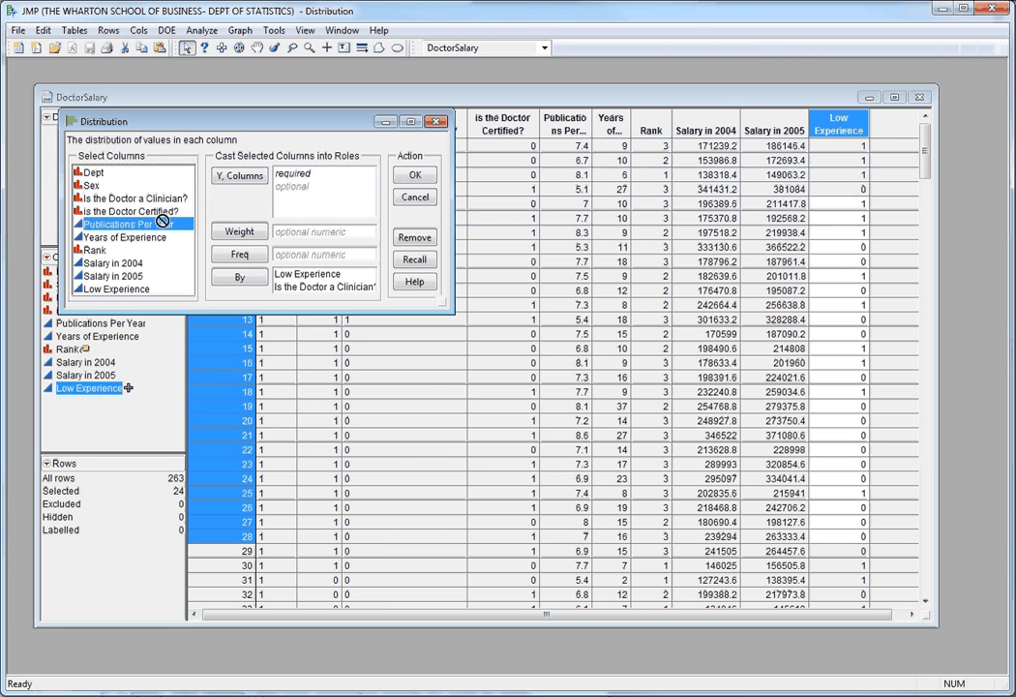
left_click_drag(114, 276, 288, 207)
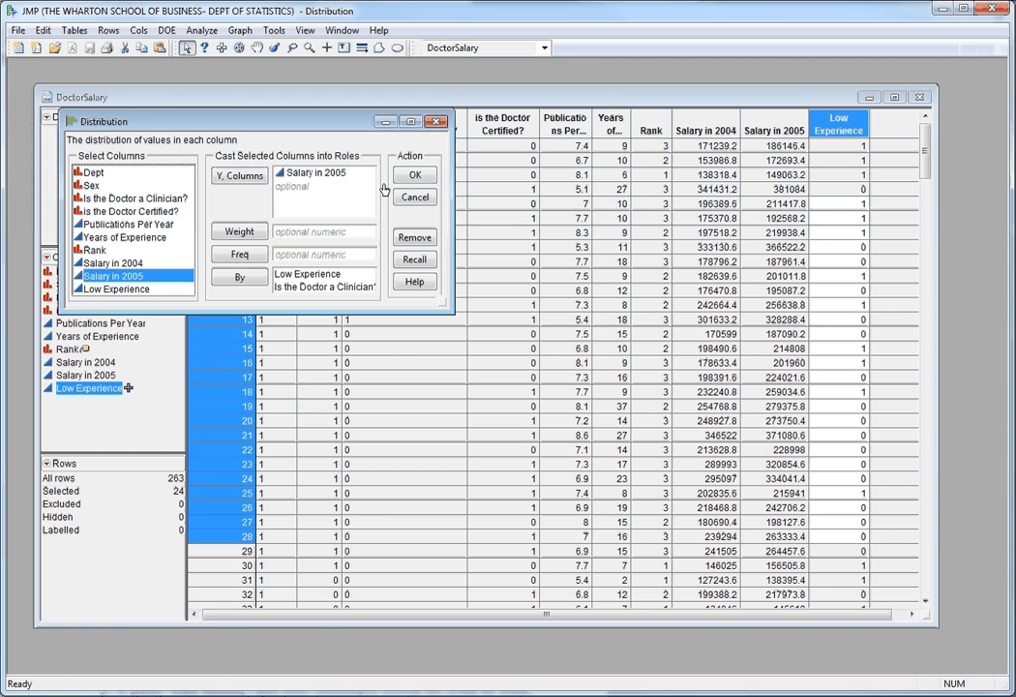
left_click(415, 175)
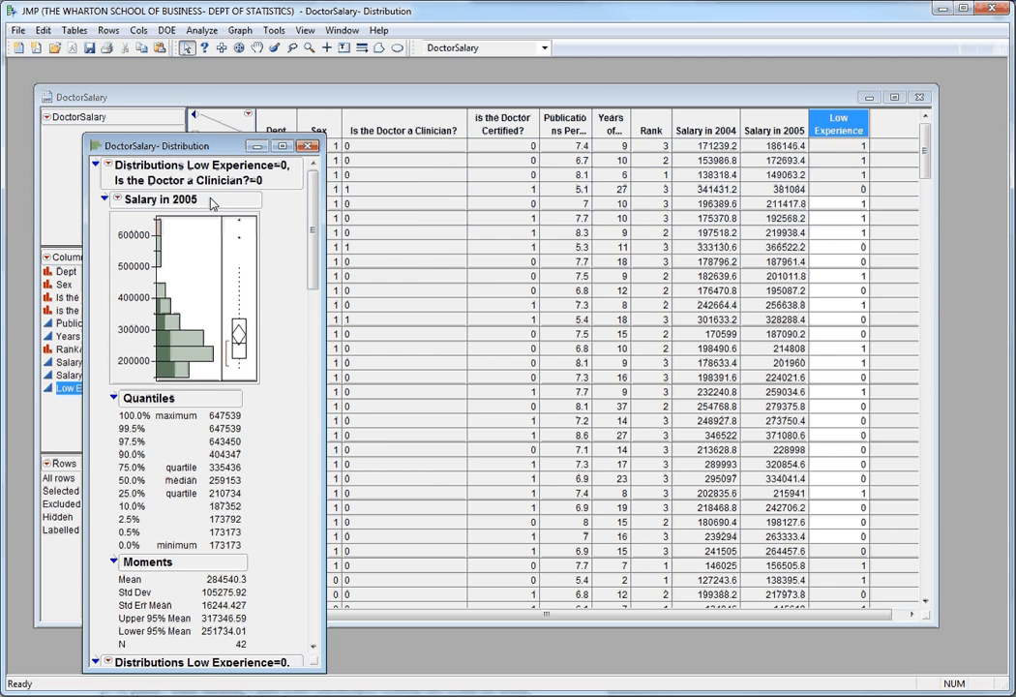
Stack the Salary in 2005 distributions and review the reports of all the groups.
left_click(108, 165)
left_click(124, 193)
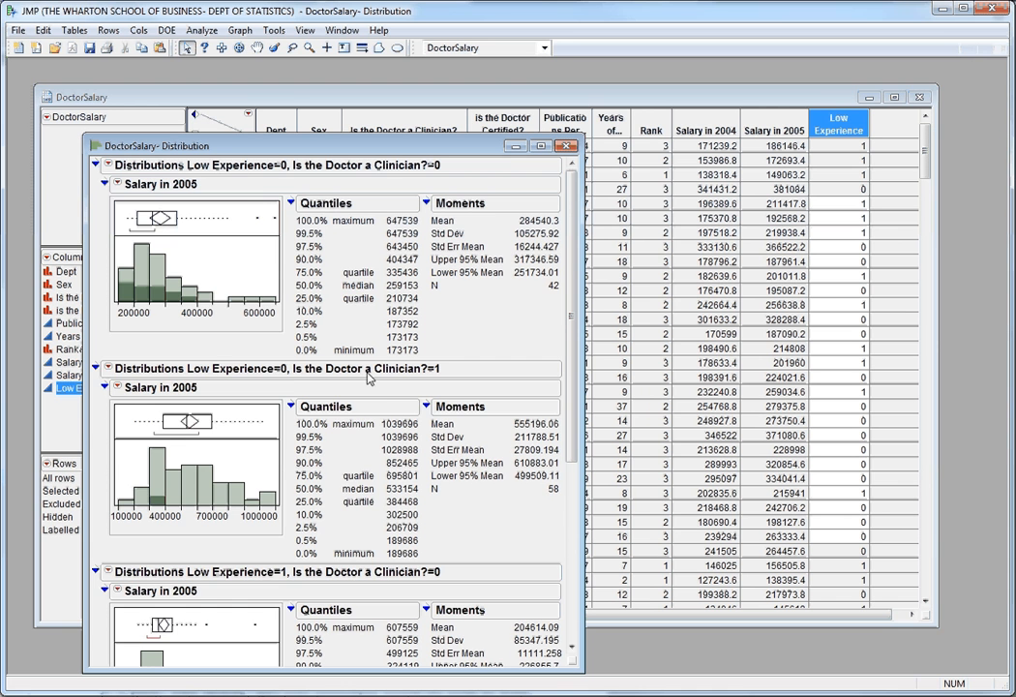
scroll(319, 435, "down", 10)
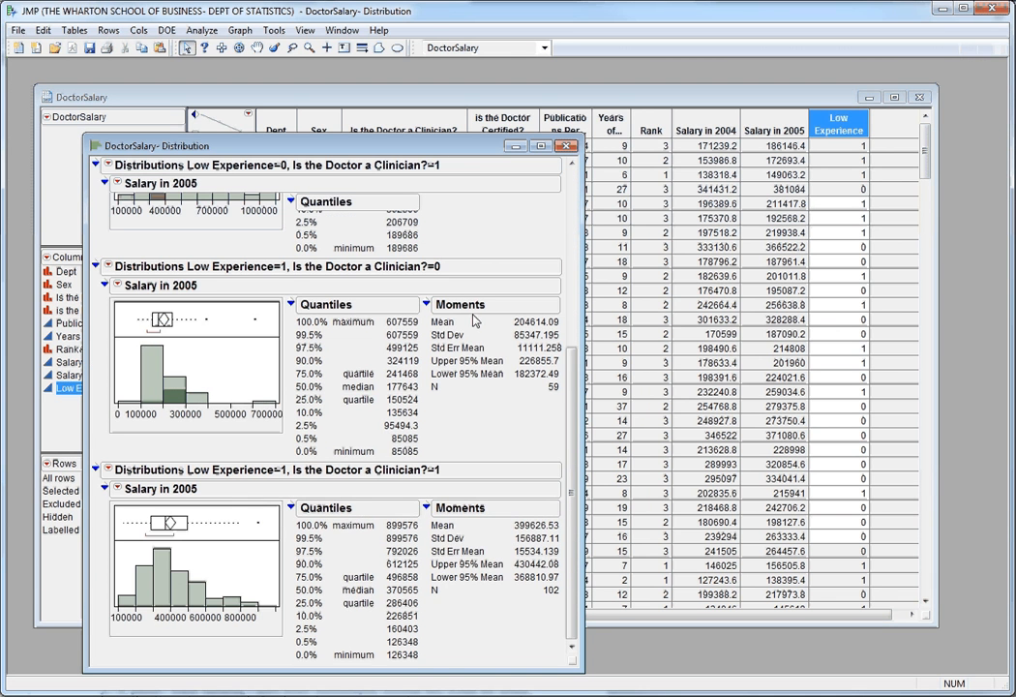
Close the Salary in 2005 report and change the modeling type of the Low Experience column to Nominal.
left_click(567, 145)
left_click(47, 388)
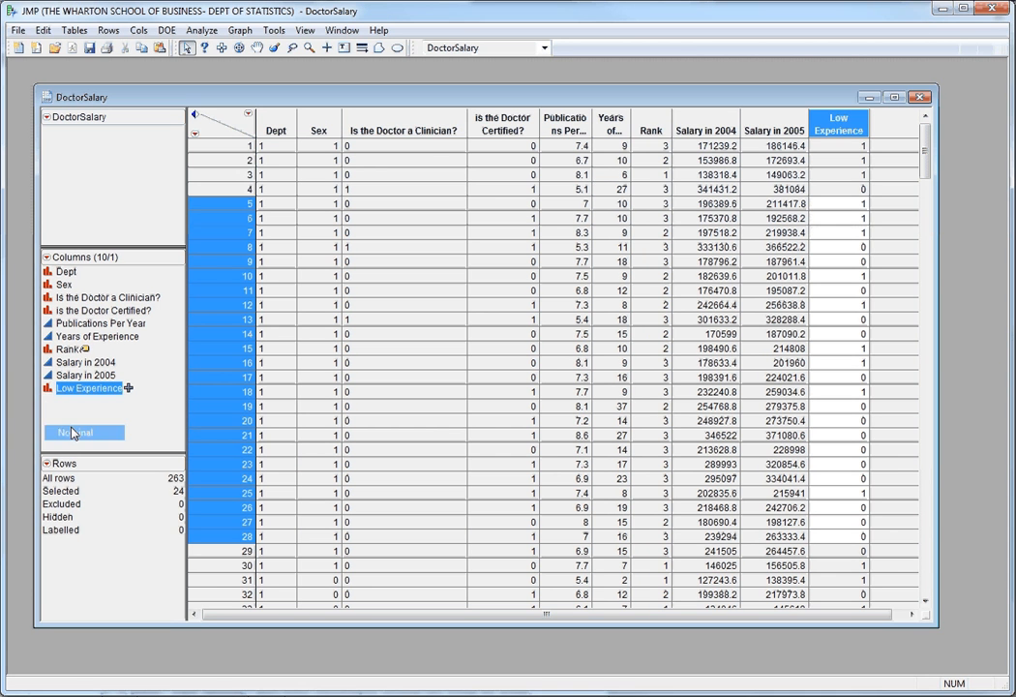
left_click(71, 433)
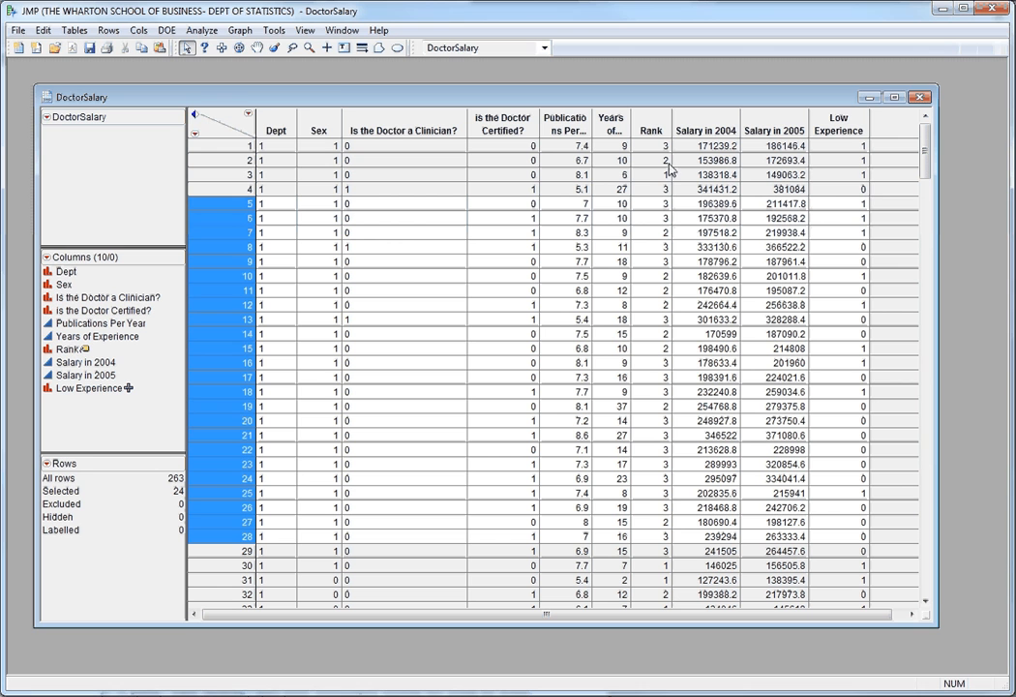
Run a Fit Y by X analysis of Publications Per Year by Years of Experience, and close the report.
left_click(201, 30)
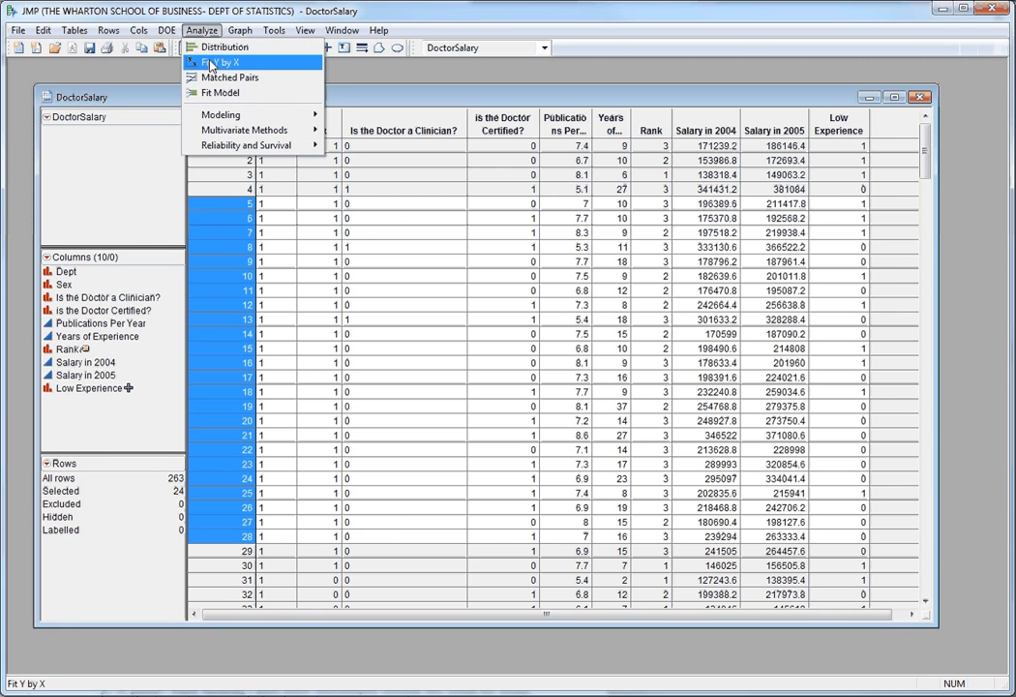
left_click(212, 66)
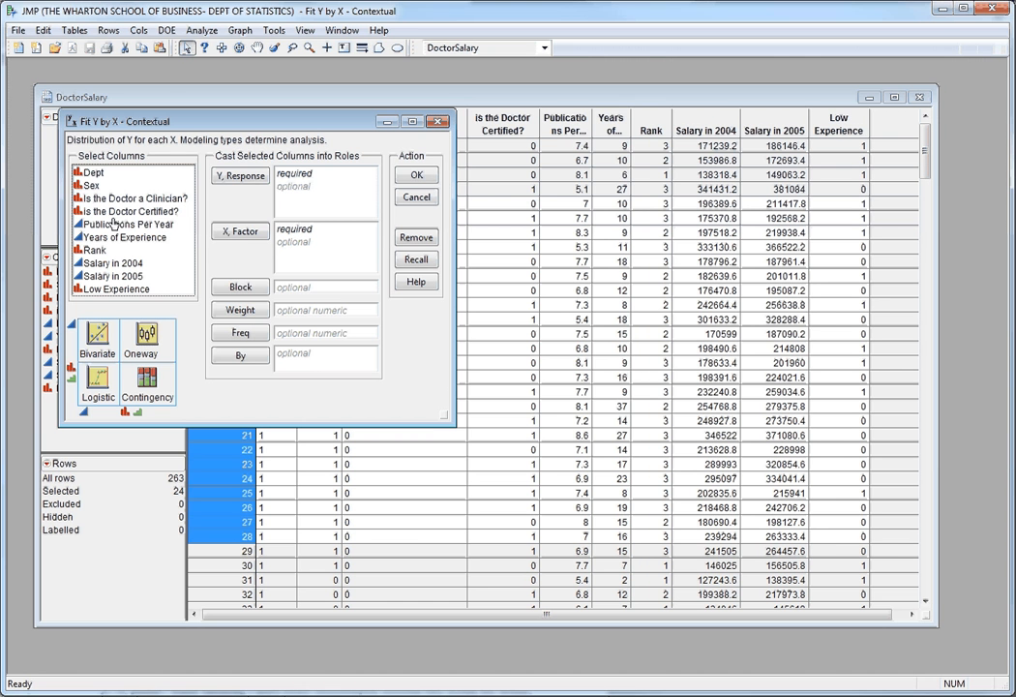
left_click_drag(113, 224, 295, 242)
left_click(416, 175)
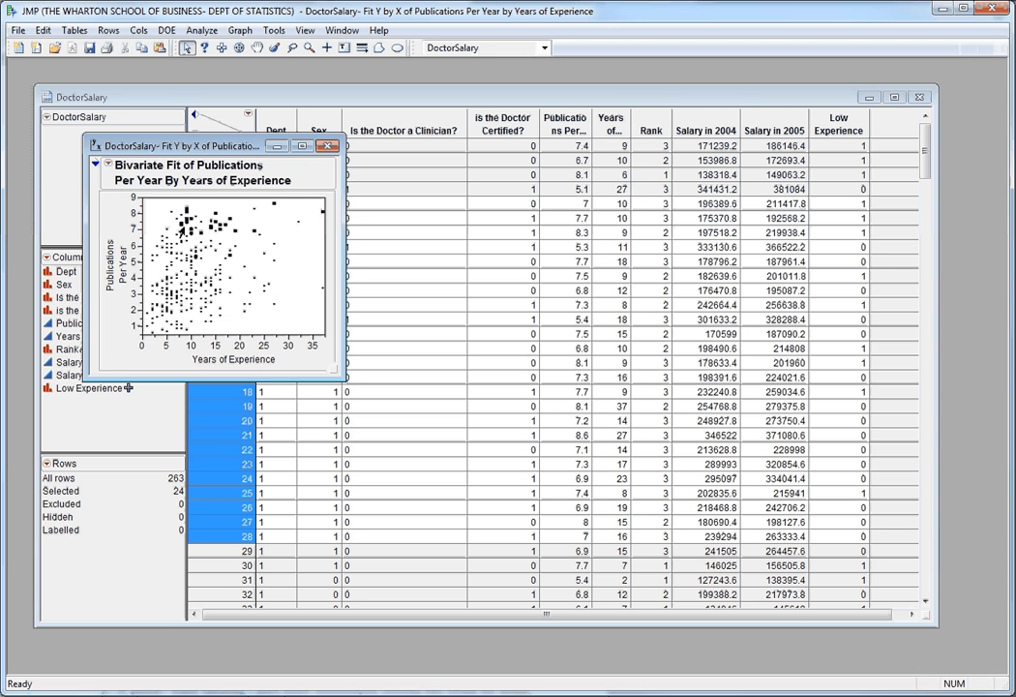
left_click(329, 145)
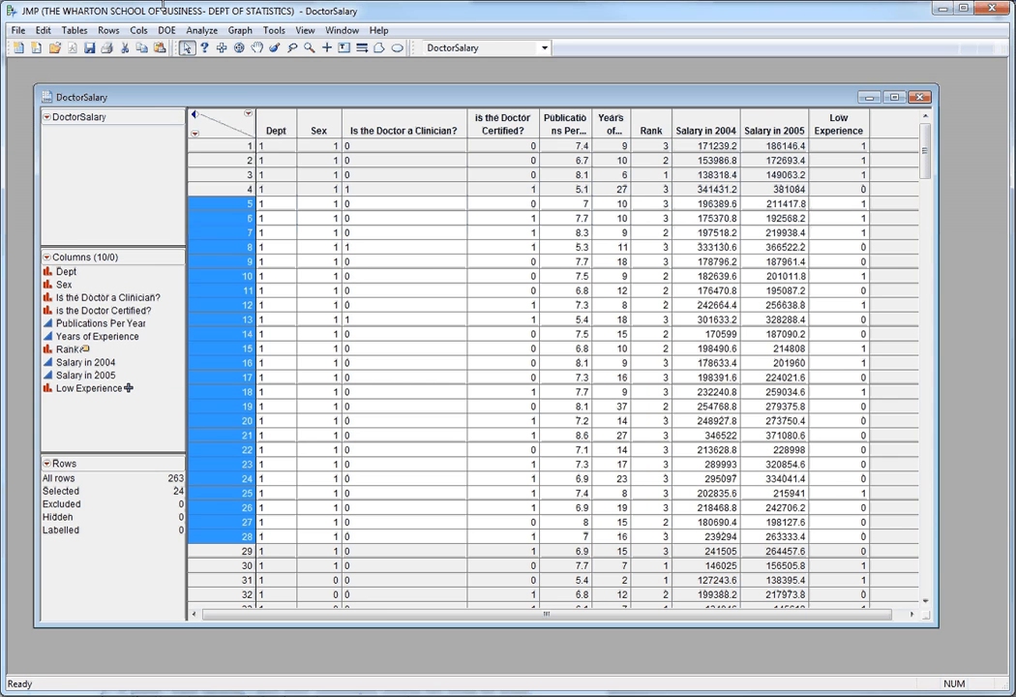
Run a Fit Y by X analysis of Dept by Is the Doctor a Clinician?, and close the contingency report.
left_click(141, 30)
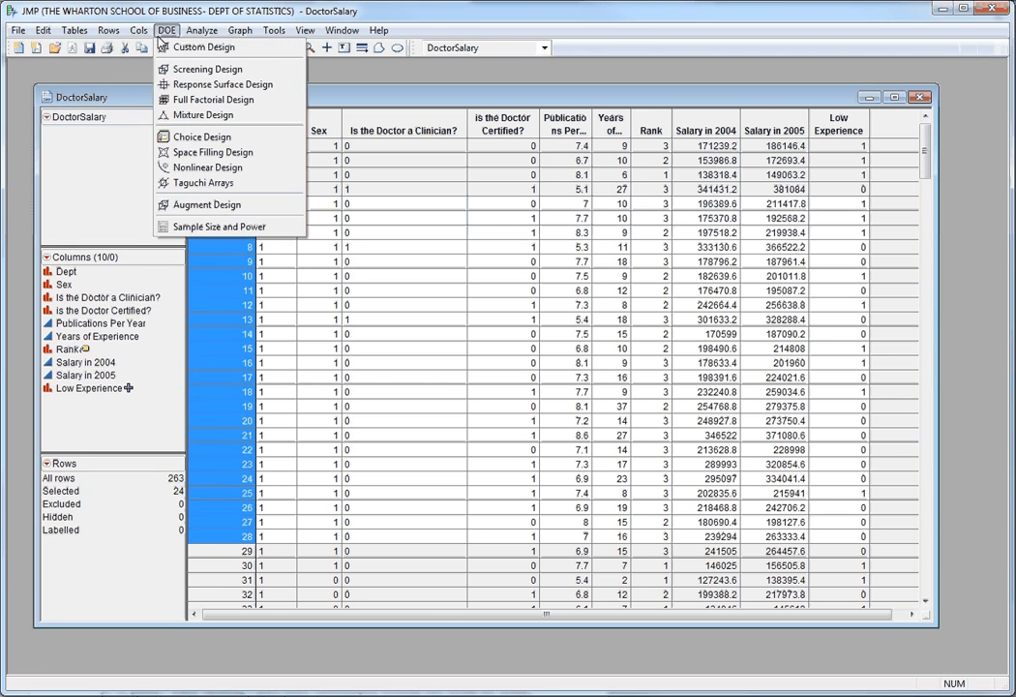
mouse_move(202, 30)
left_click(215, 65)
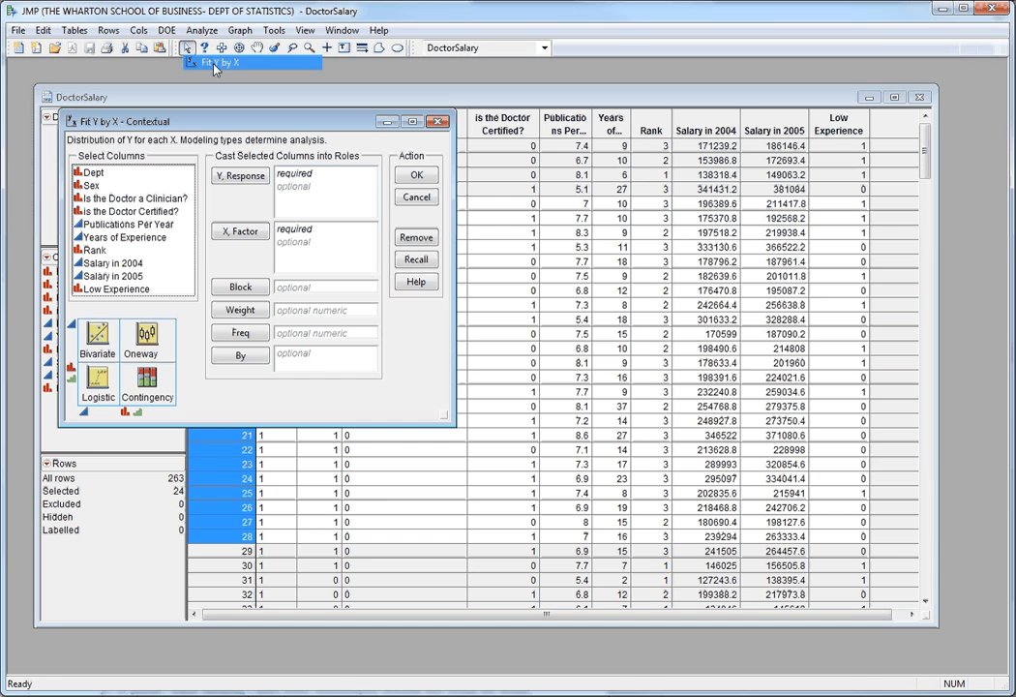
left_click(94, 173)
left_click(240, 175)
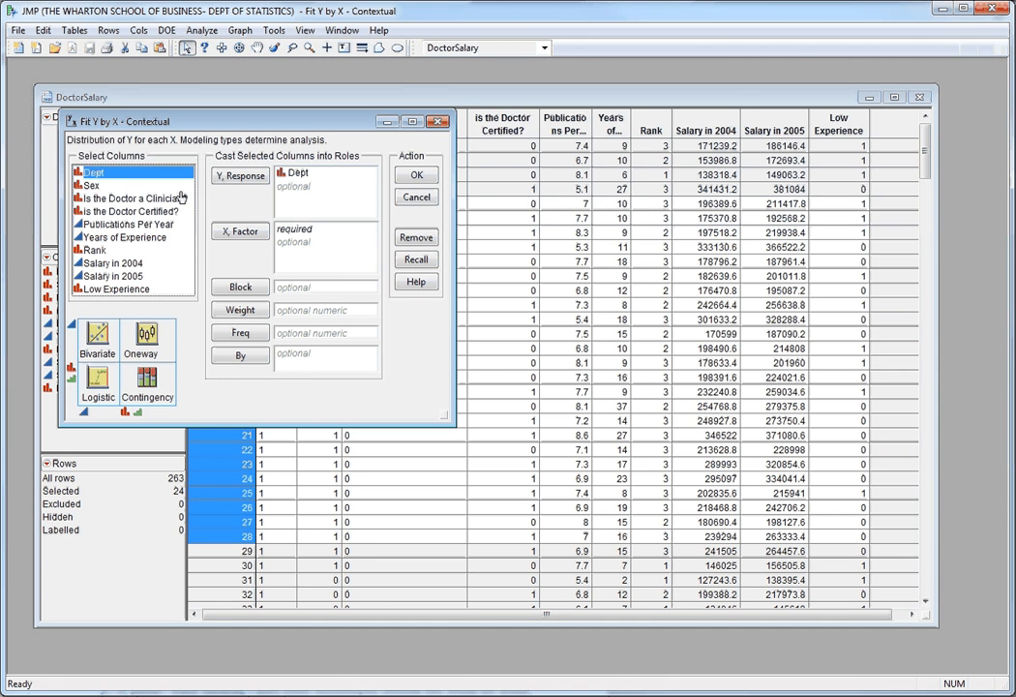
left_click(131, 197)
left_click_drag(131, 197, 300, 242)
left_click(412, 176)
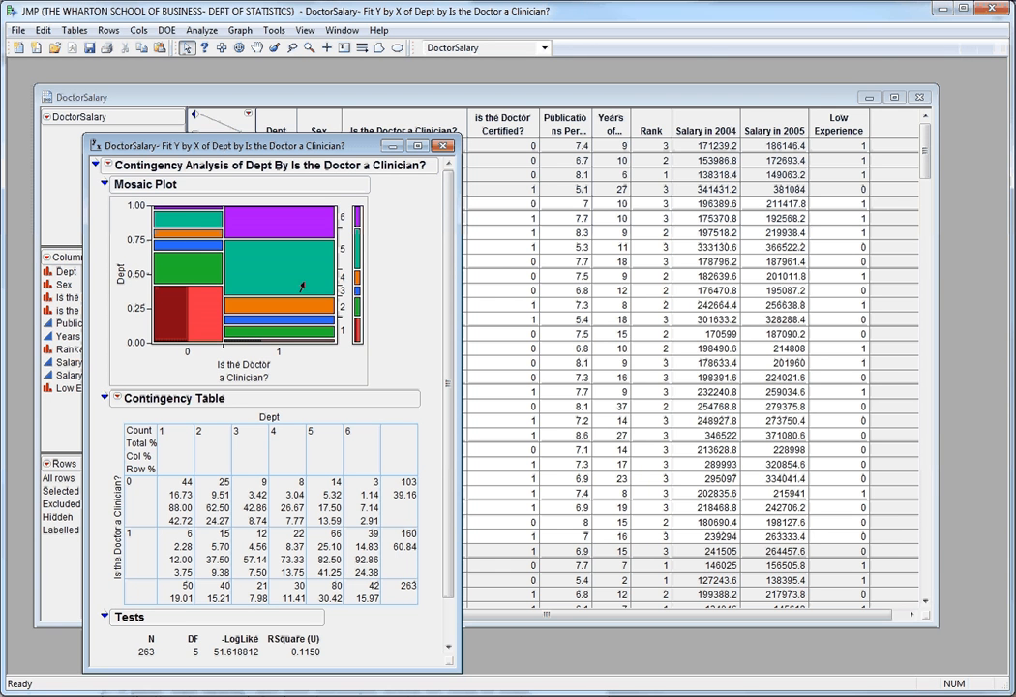
left_click(440, 146)
Create a Fit Y by X report of Is the Doctor a Clinician? by is the Doctor Certified?, grouped by Low Experience.
left_click(205, 31)
left_click(218, 62)
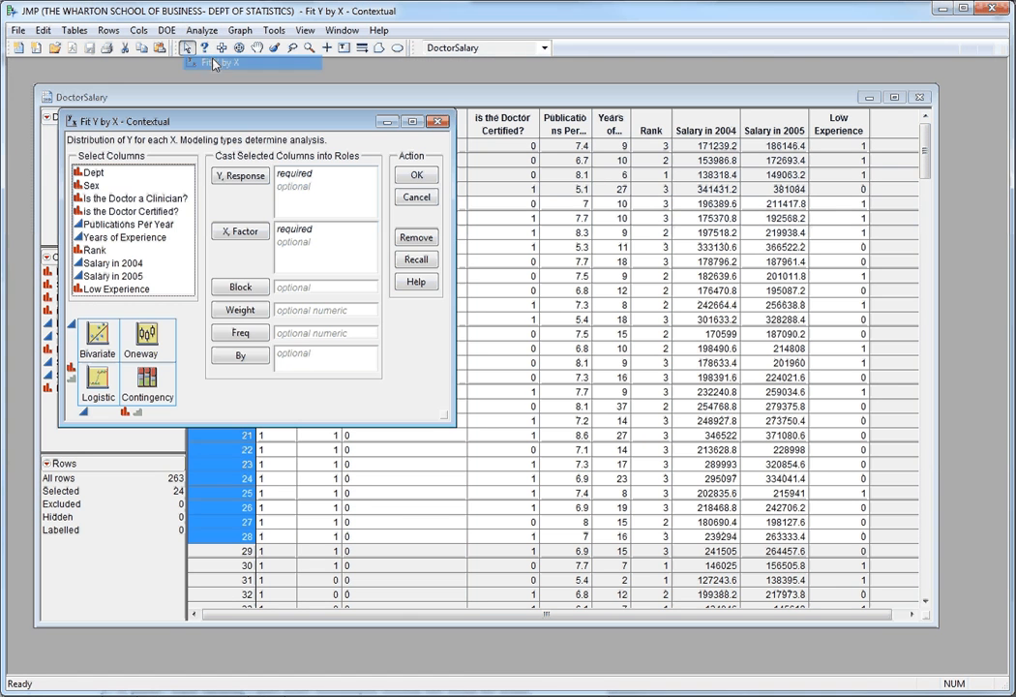
left_click_drag(103, 198, 299, 190)
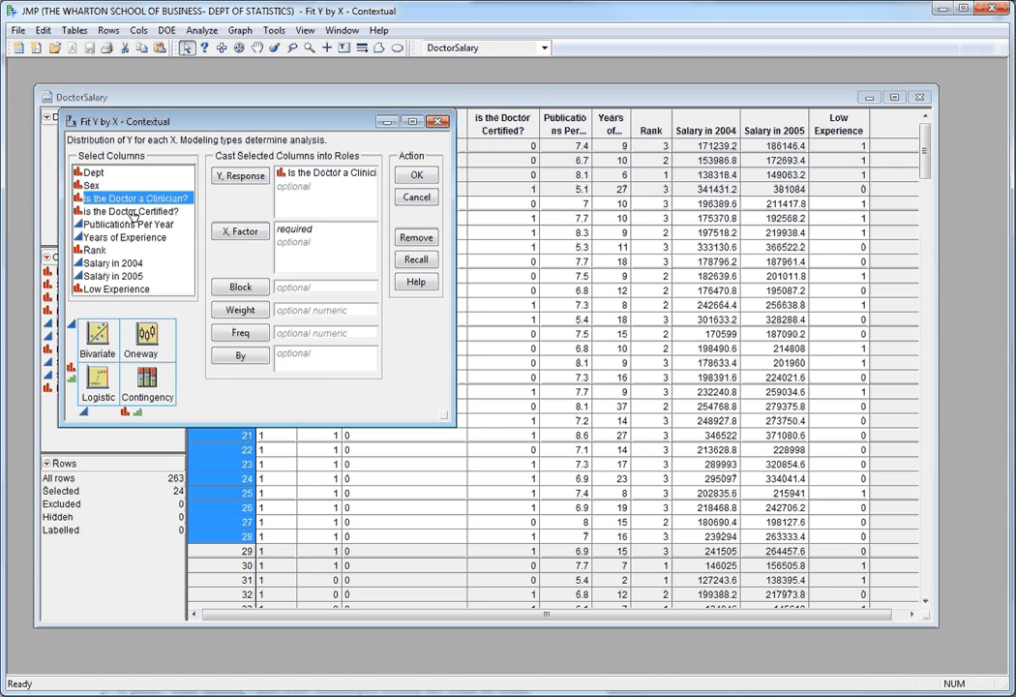
left_click_drag(135, 212, 298, 239)
left_click_drag(111, 289, 312, 355)
left_click(417, 176)
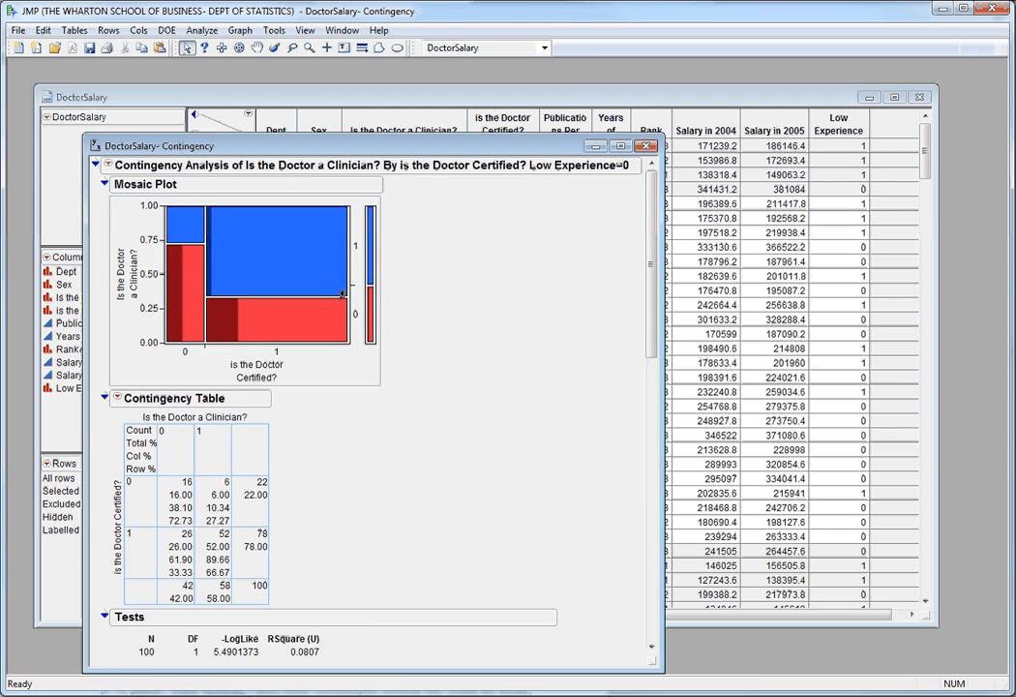
Review the contingency analyses for Low Experience=0 and Low Experience=1, and close the report.
scroll(387, 286, "down", 10)
scroll(387, 281, "up", 8)
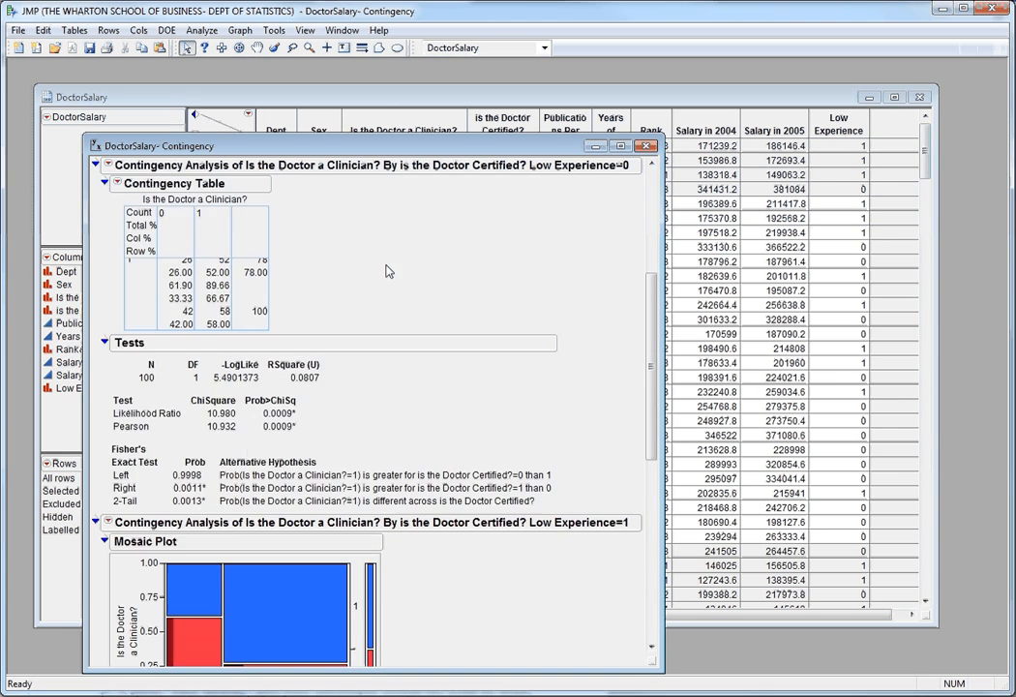
scroll(388, 262, "up", 3)
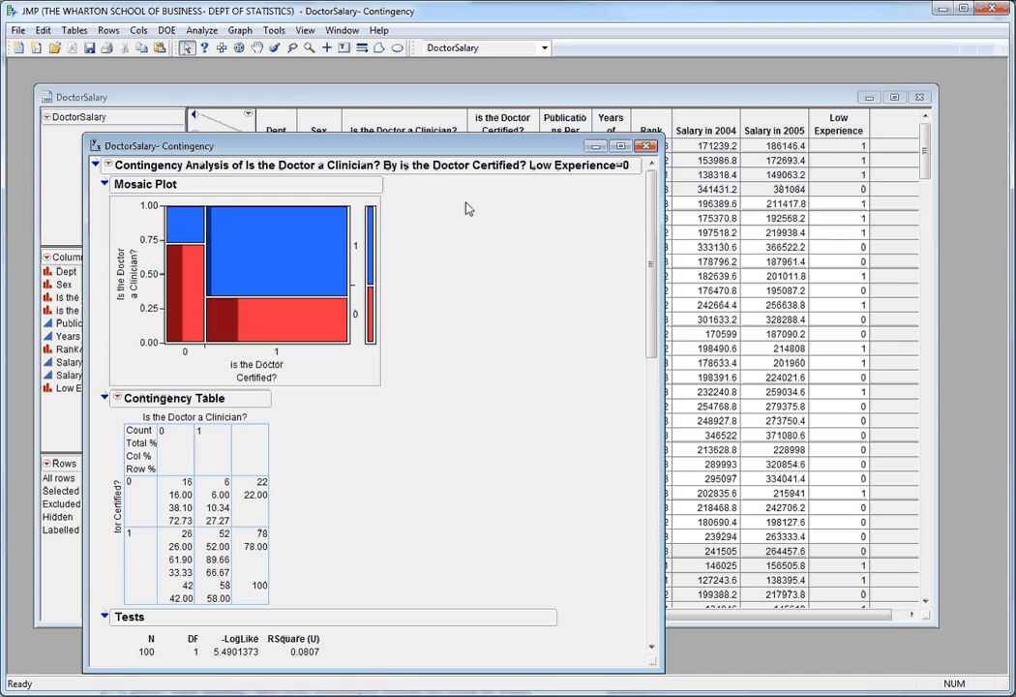
left_click(646, 145)
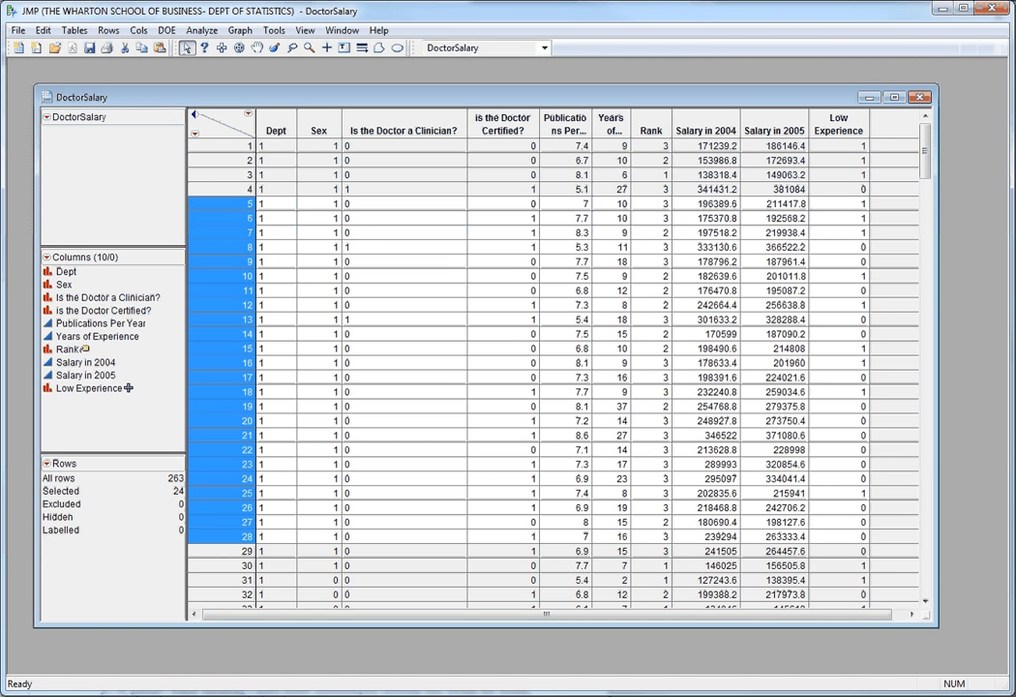
Create a Fit Y by X report with Salary in 2005 as the response and Low Experience as the factor.
left_click(201, 30)
left_click(203, 64)
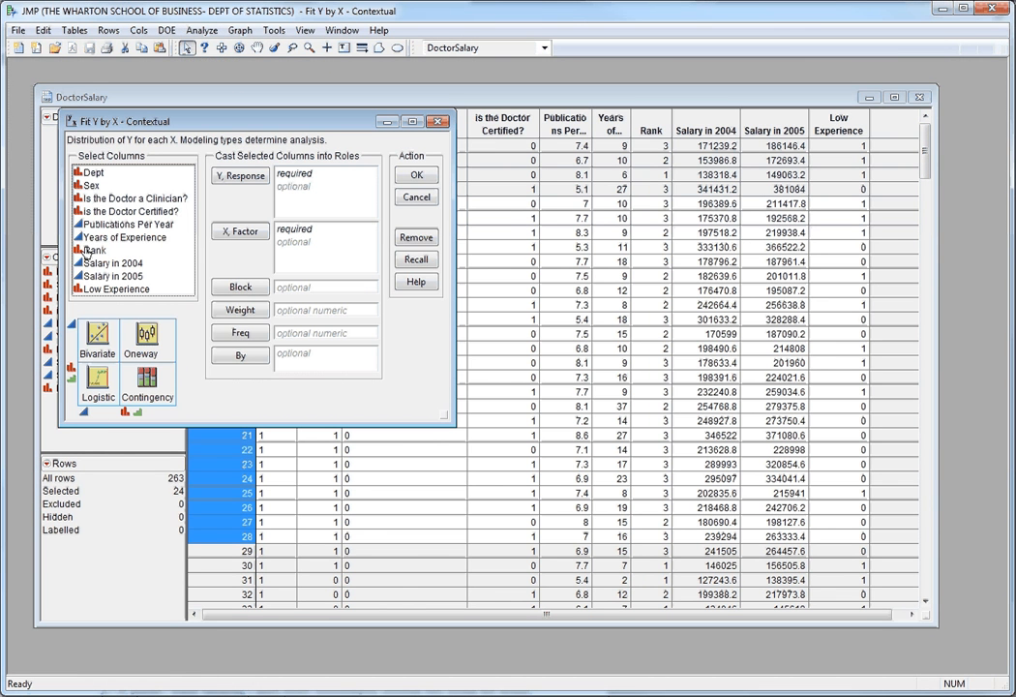
left_click_drag(88, 250, 150, 251)
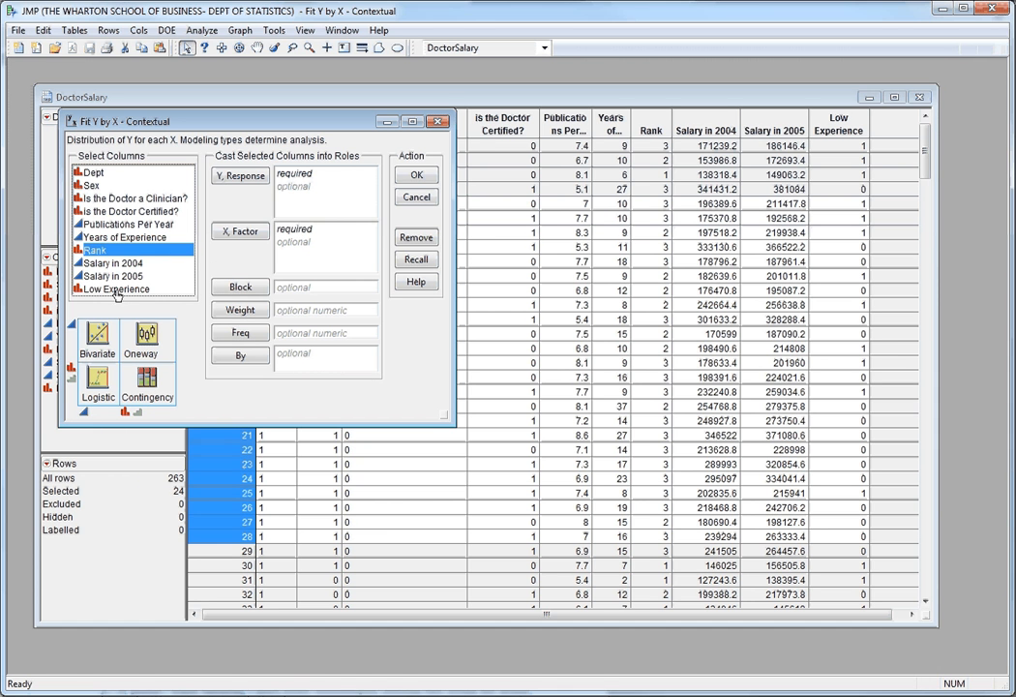
left_click_drag(114, 288, 289, 240)
left_click(115, 276)
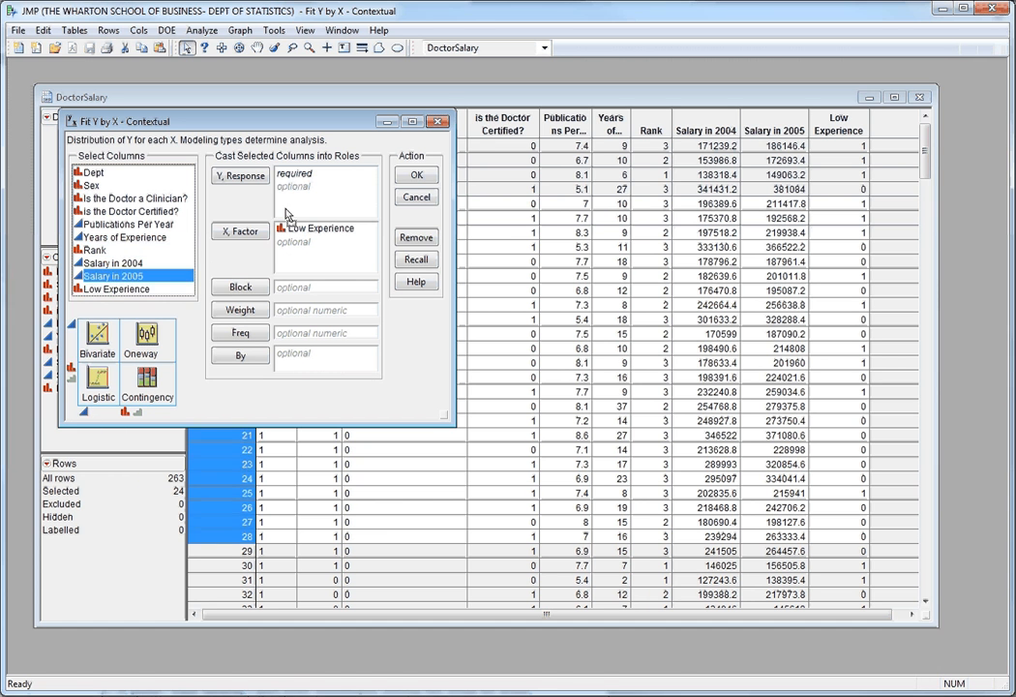
left_click(240, 175)
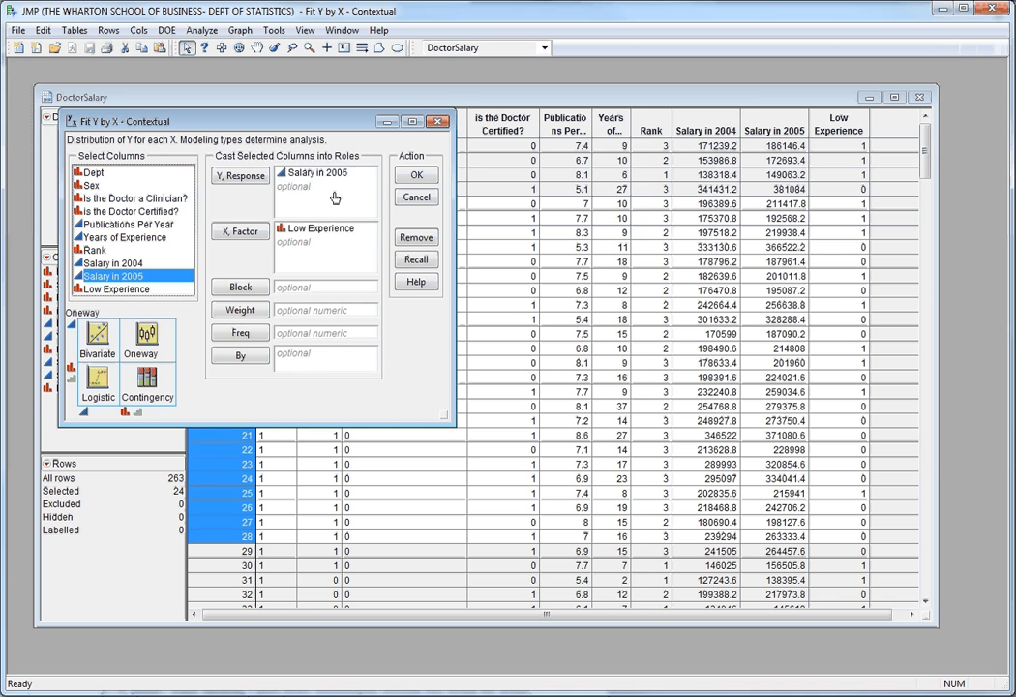
left_click(417, 177)
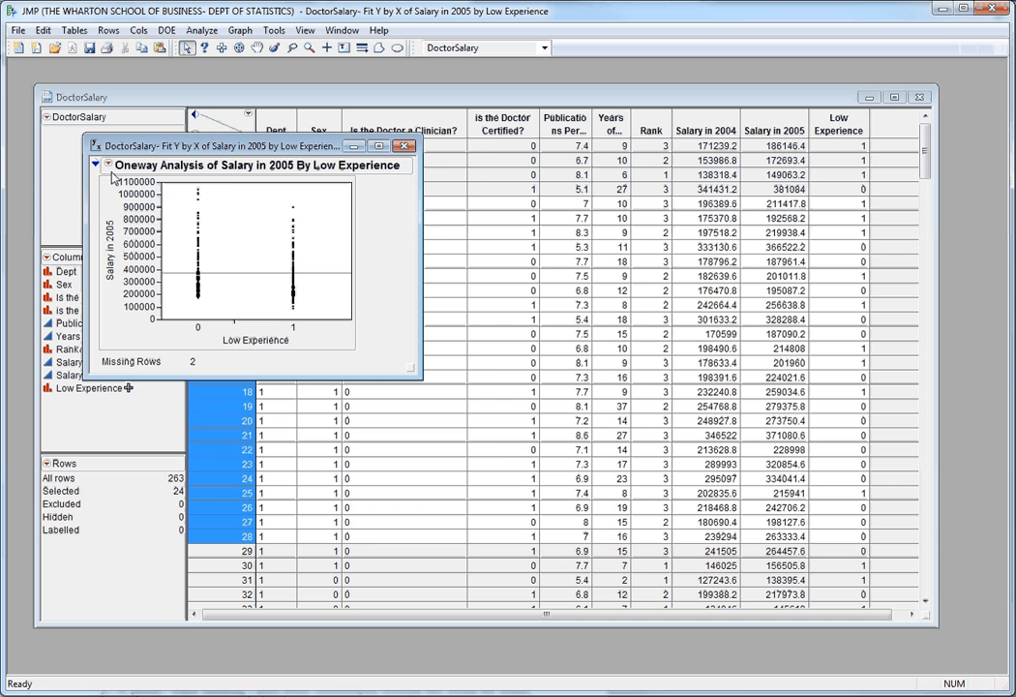
Add quantiles with box plots and mean lines to the Oneway analysis of Salary in 2005.
left_click(95, 165)
left_click(124, 112)
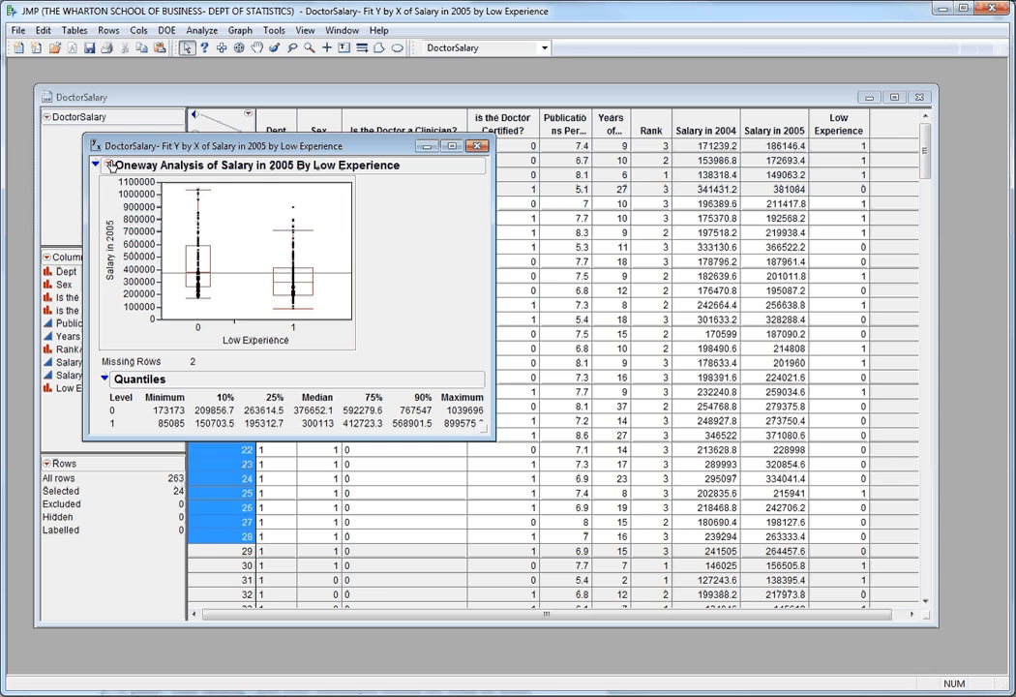
left_click(109, 164)
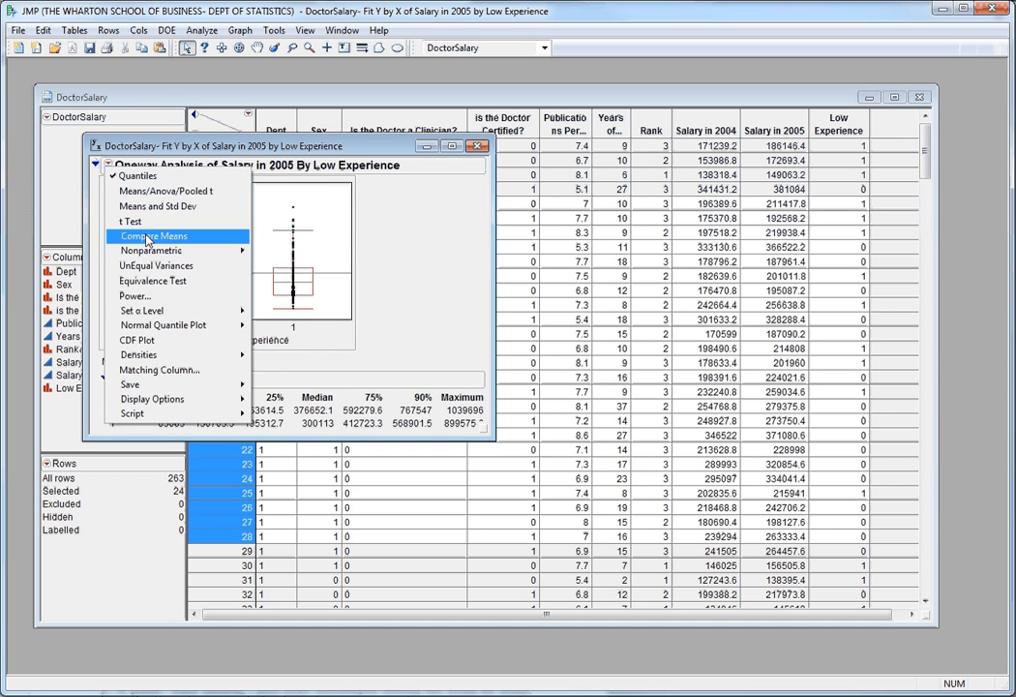
mouse_move(166, 401)
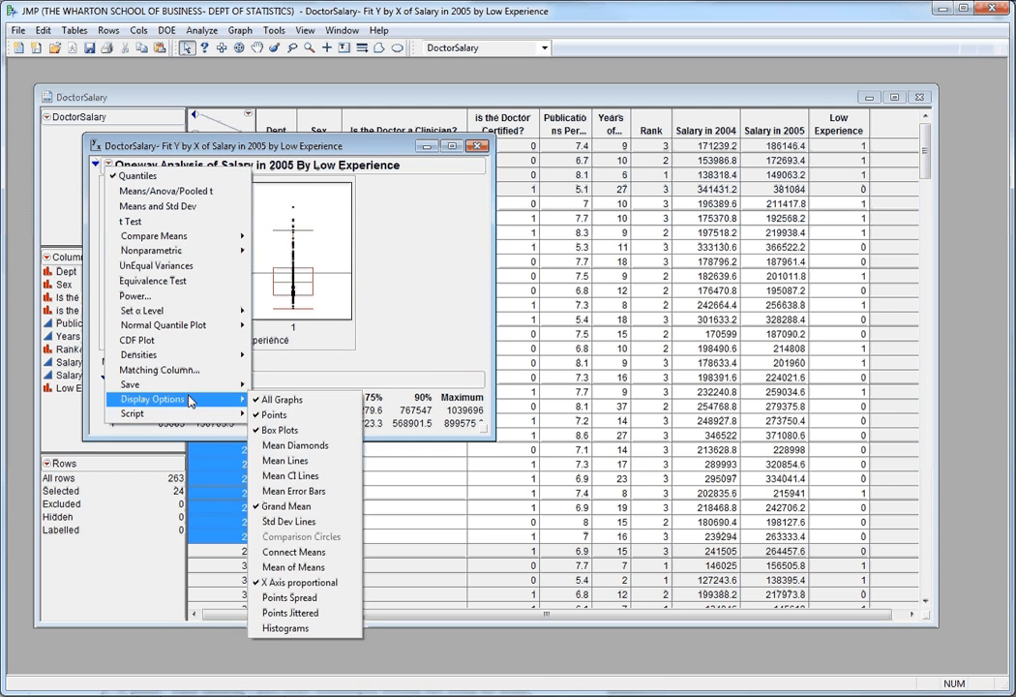
left_click(267, 458)
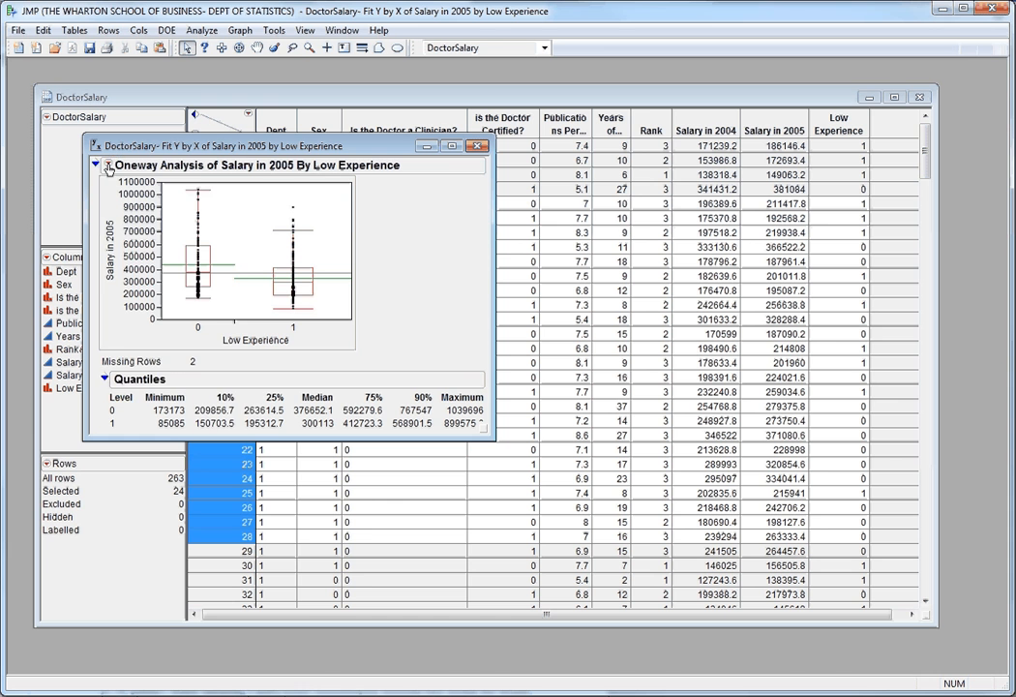
Show histograms and jitter the points in the Oneway plot of Salary in 2005 by Low Experience.
left_click(107, 166)
mouse_move(168, 405)
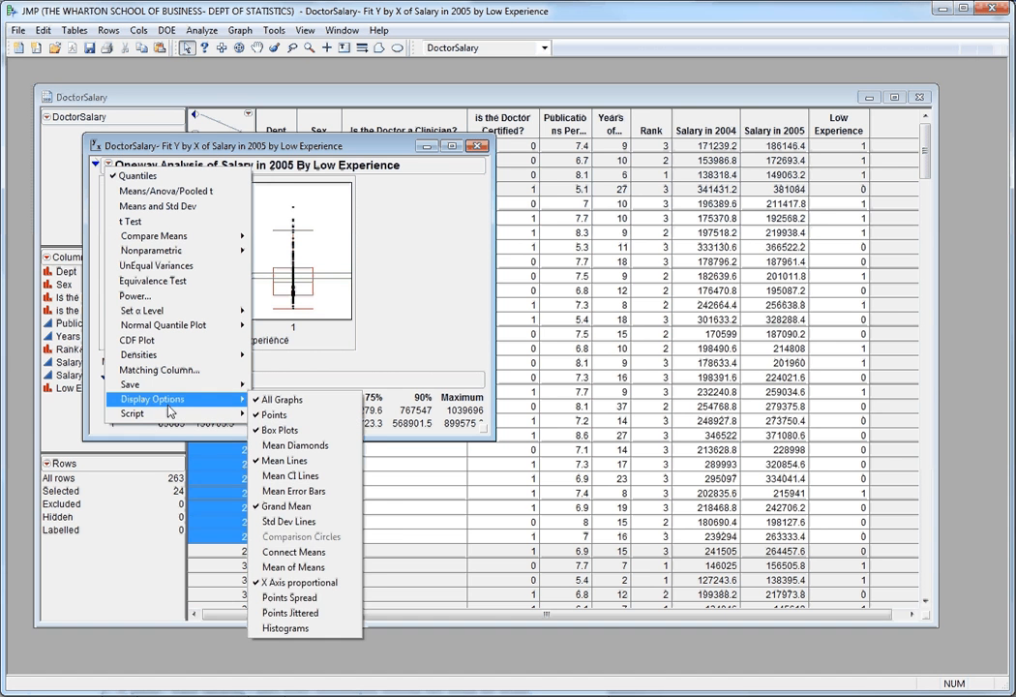
left_click(291, 628)
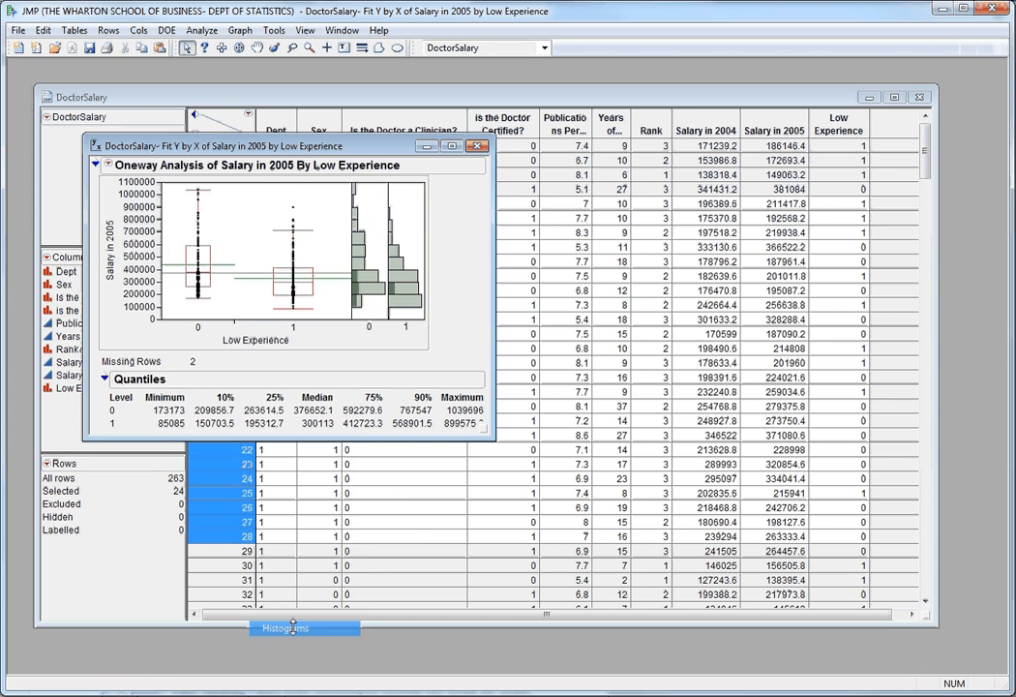
left_click(106, 165)
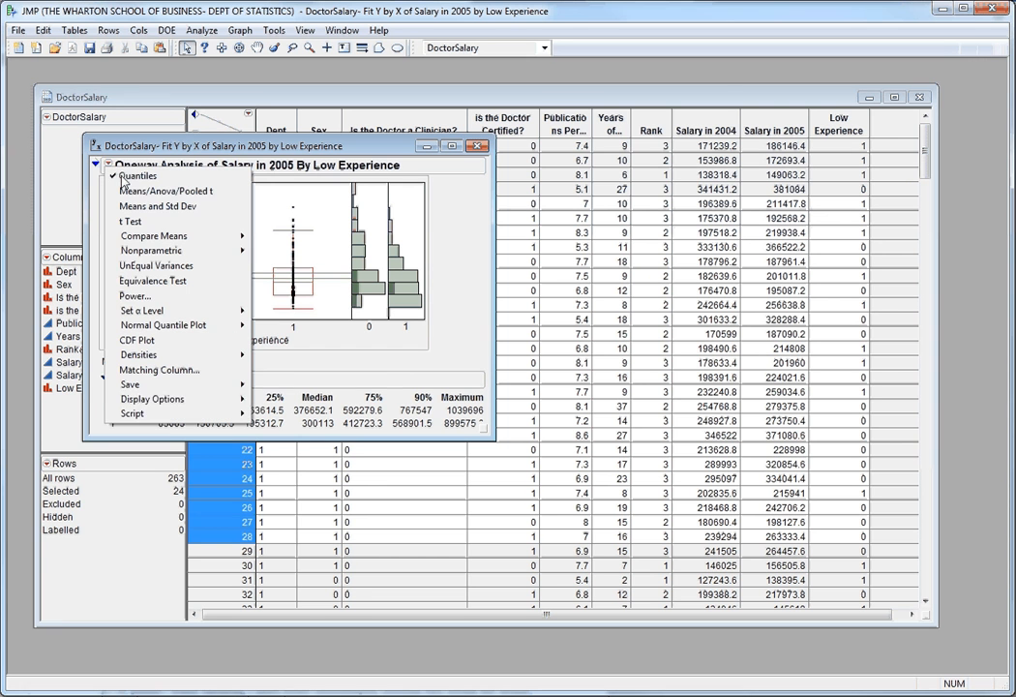
mouse_move(184, 399)
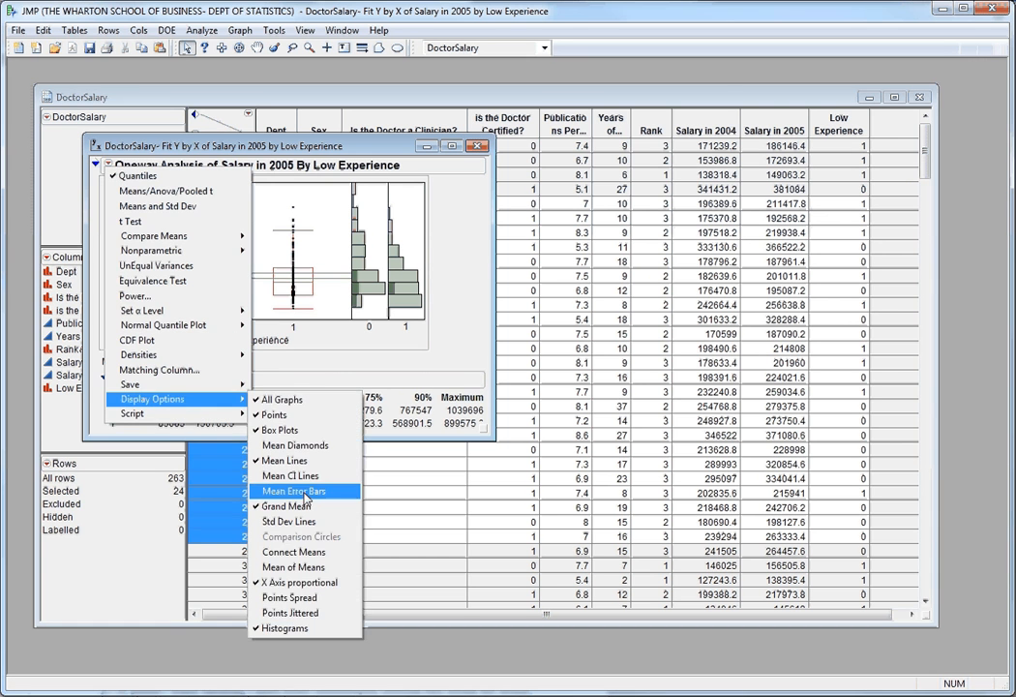
left_click(295, 613)
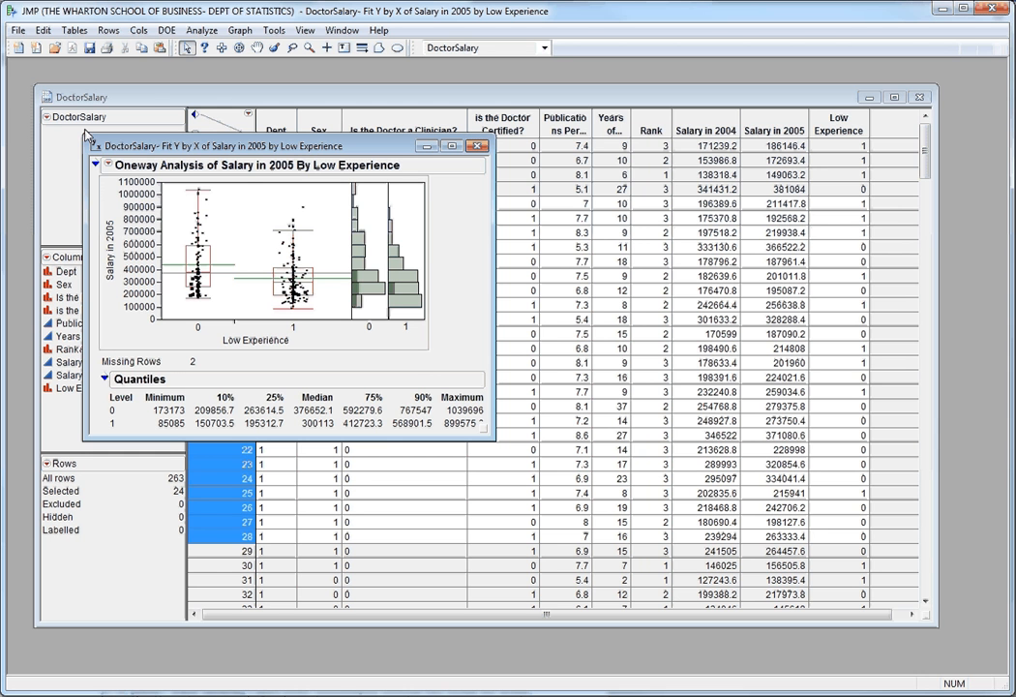
Turn off the proportional X axis in the Oneway plot and move the report window aside to uncover the data table.
left_click(110, 164)
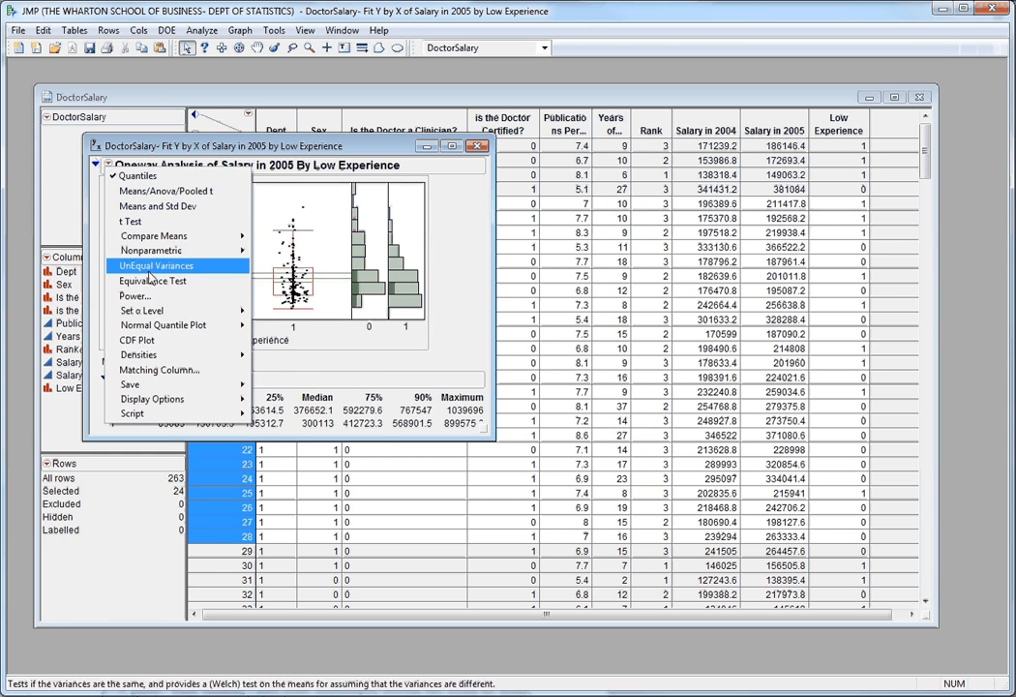
mouse_move(189, 401)
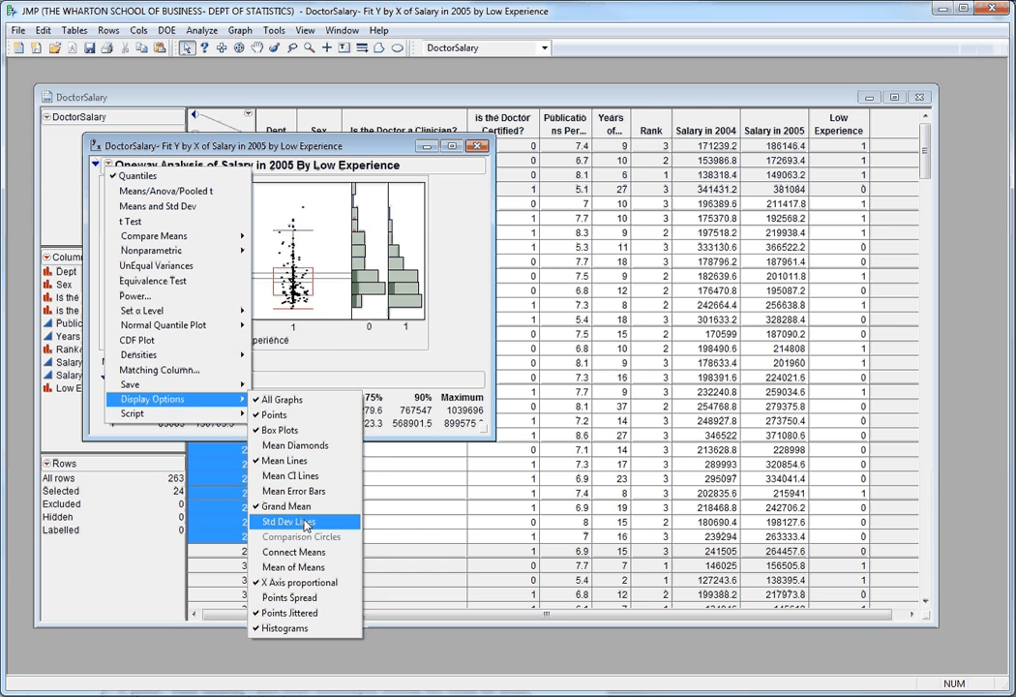
left_click(313, 583)
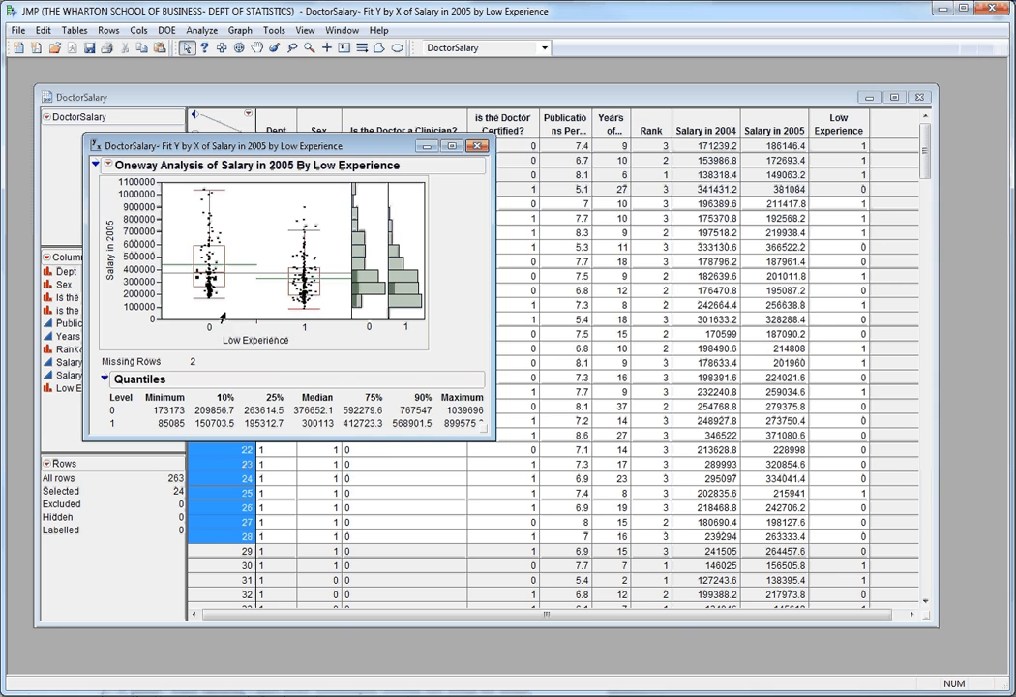
left_click_drag(259, 145, 779, 238)
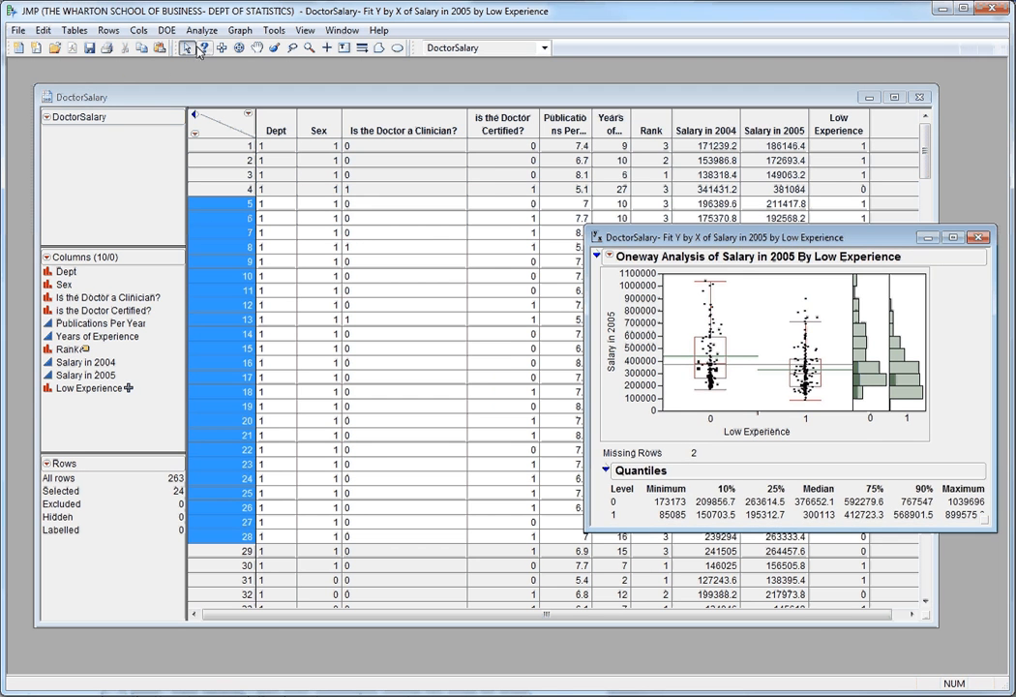
Select all rows in the DoctorSalary table where Rank equals 1.
left_click(198, 97)
left_click(196, 134)
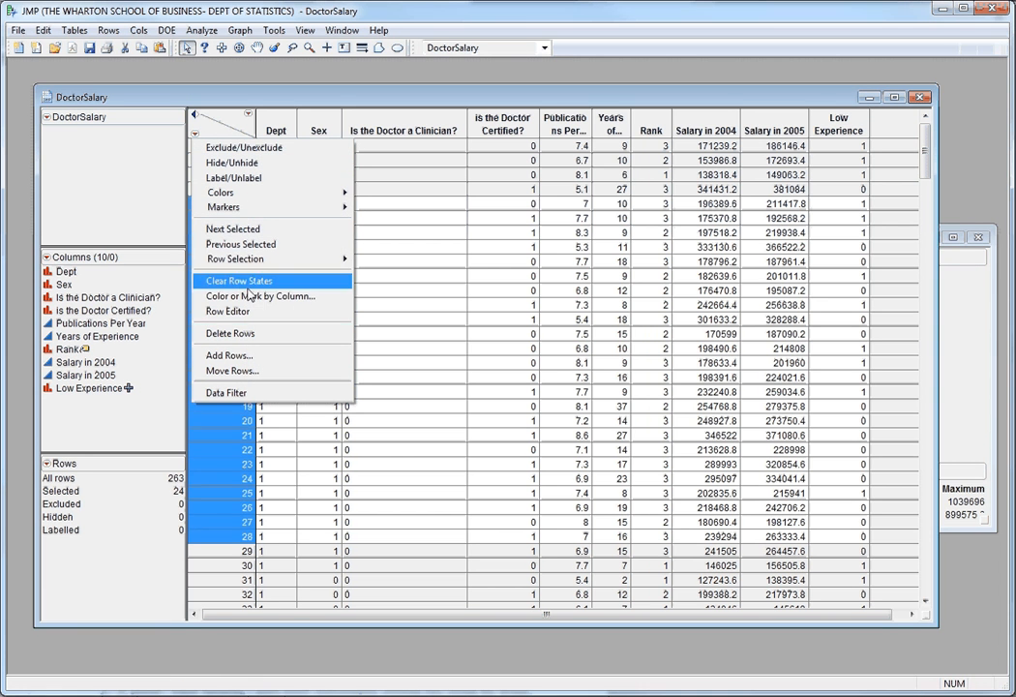
mouse_move(242, 259)
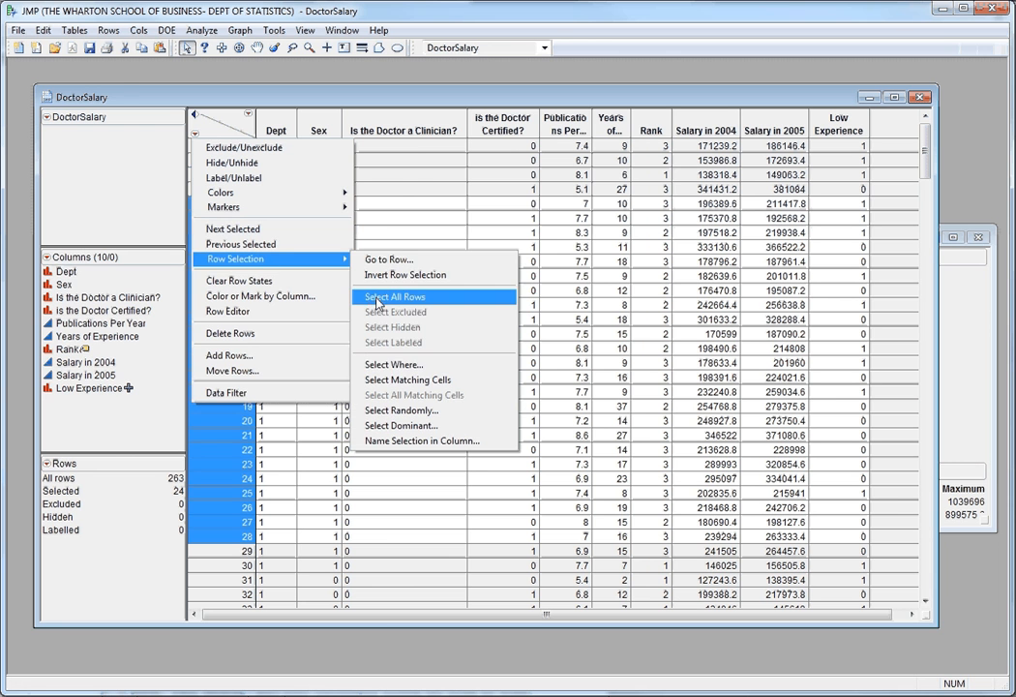
left_click(400, 366)
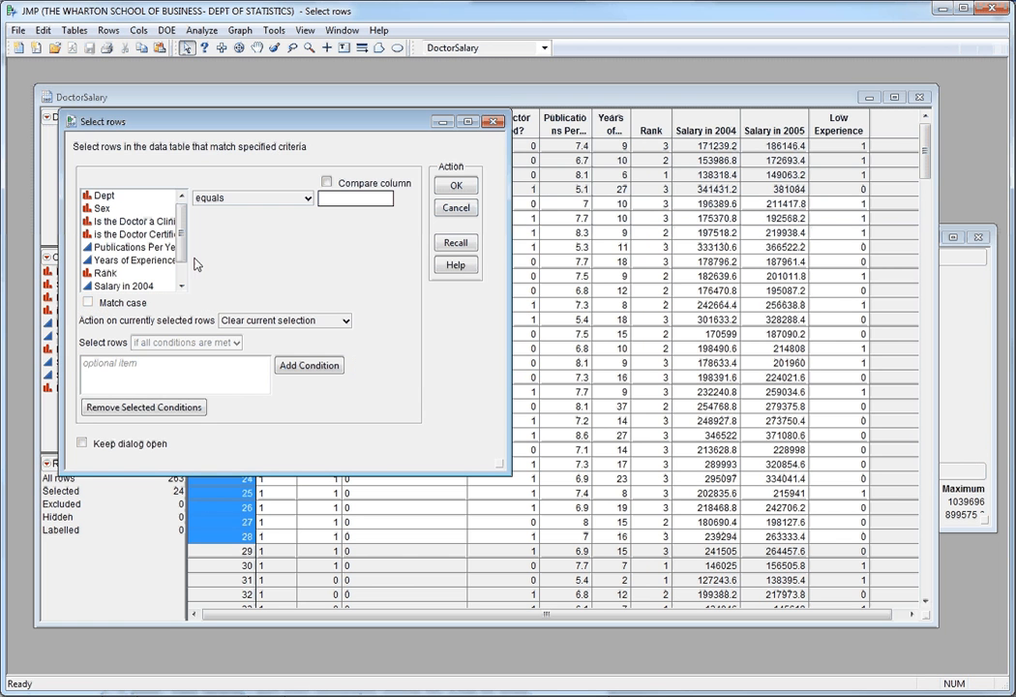
left_click(117, 275)
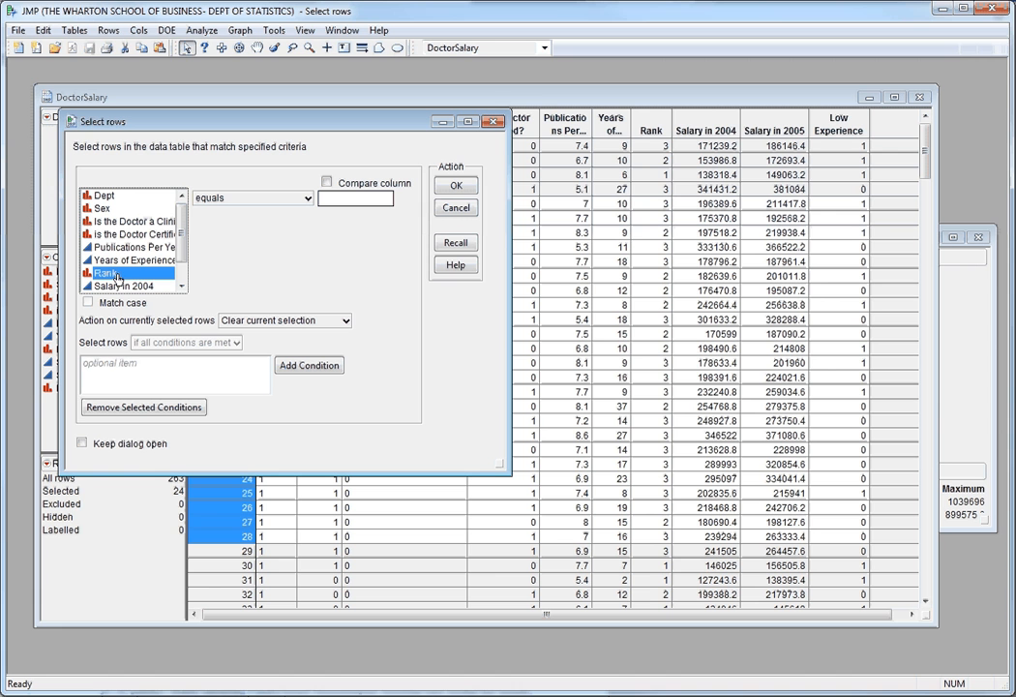
left_click(354, 197)
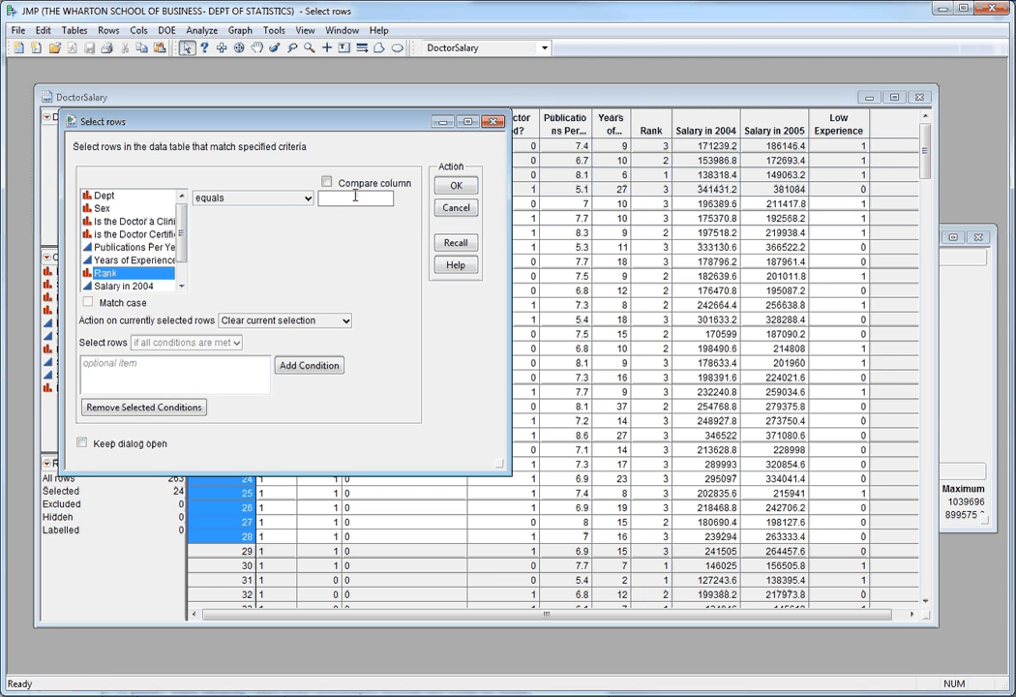
type("1")
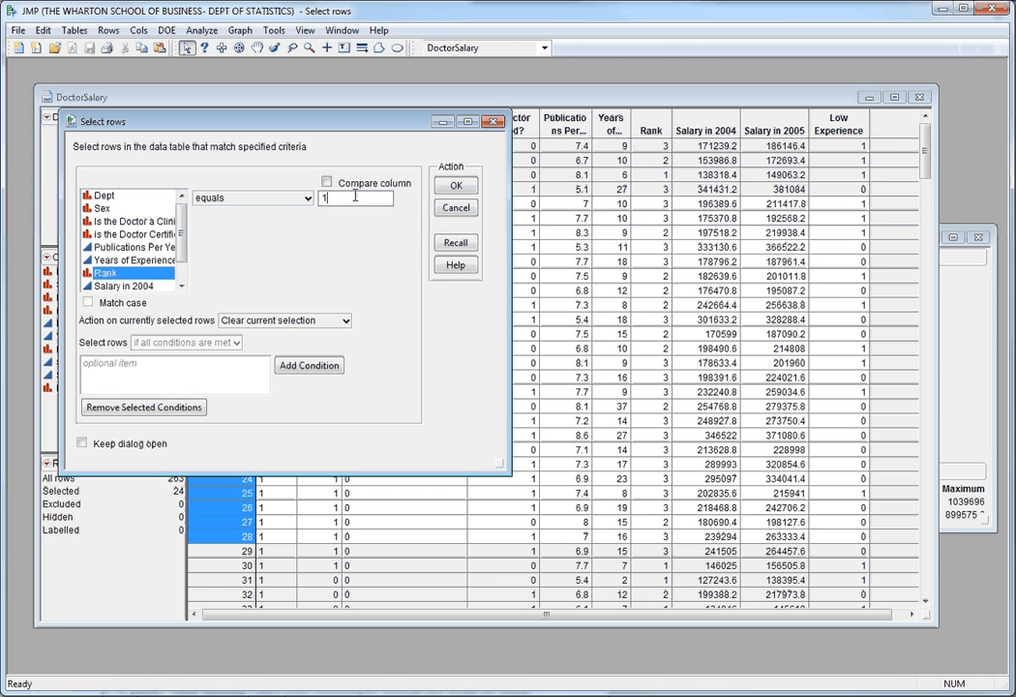
left_click(457, 186)
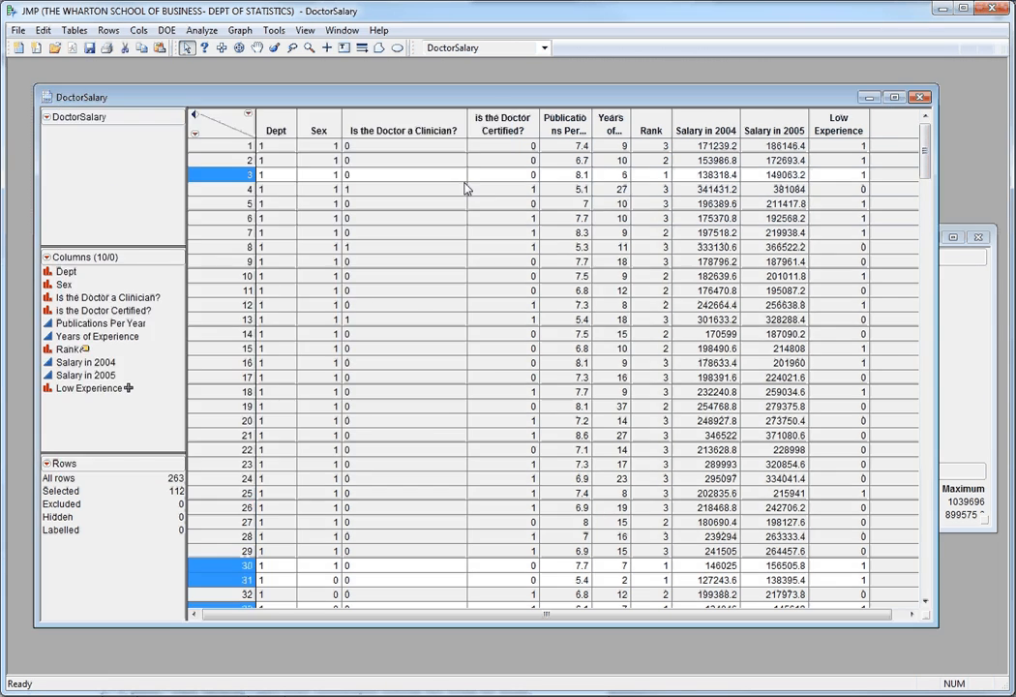
Color the selected Rank 1 rows blue and give them the open circle marker.
left_click(196, 139)
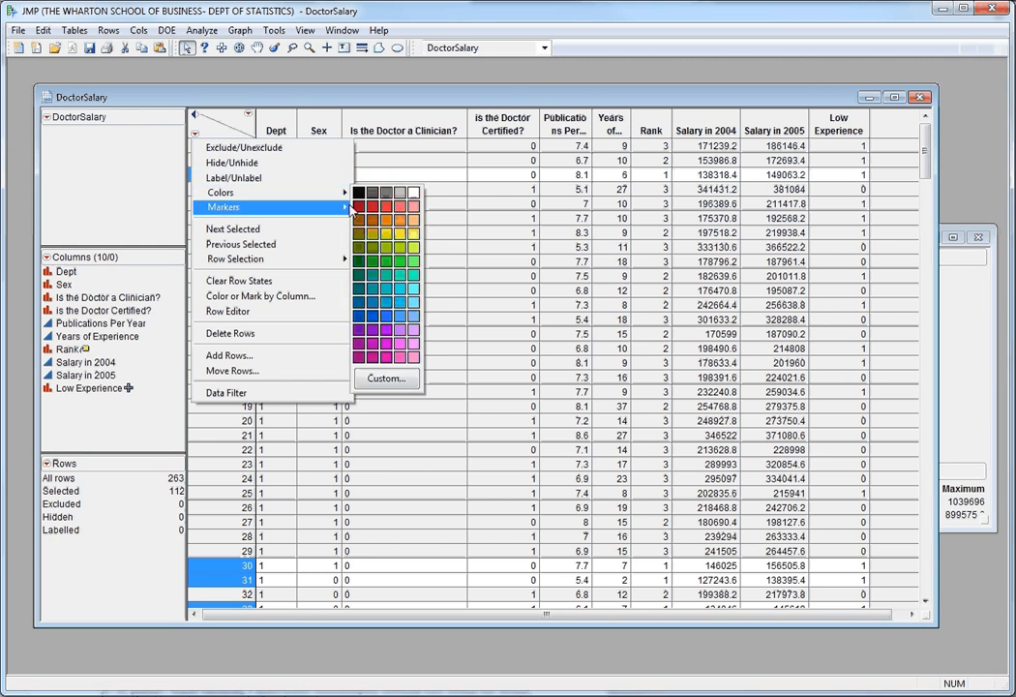
left_click(371, 209)
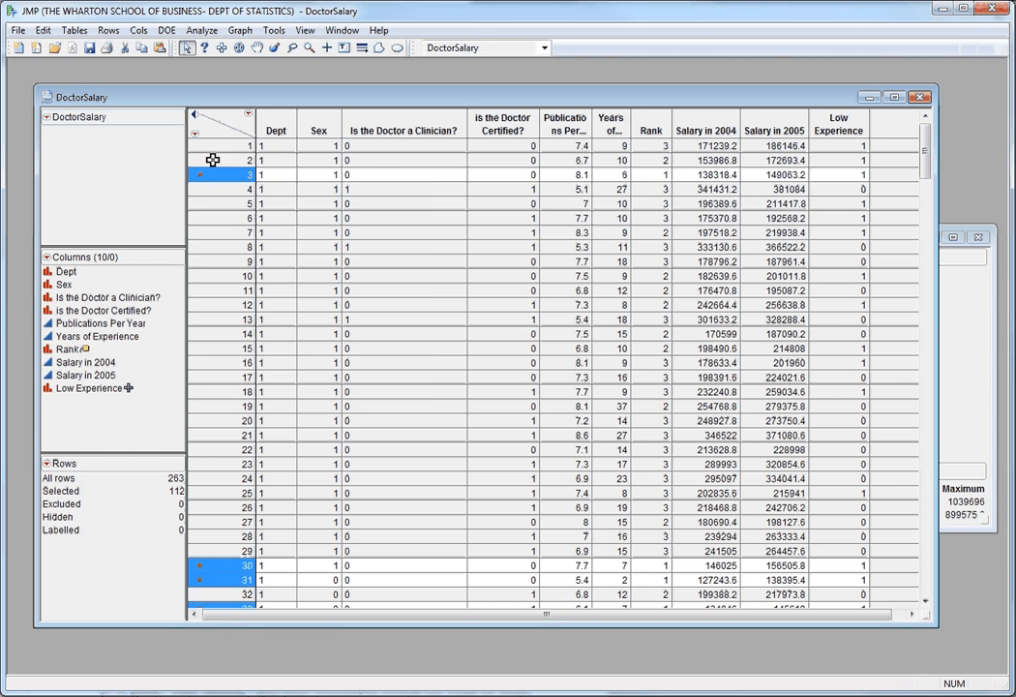
left_click(193, 138)
mouse_move(281, 193)
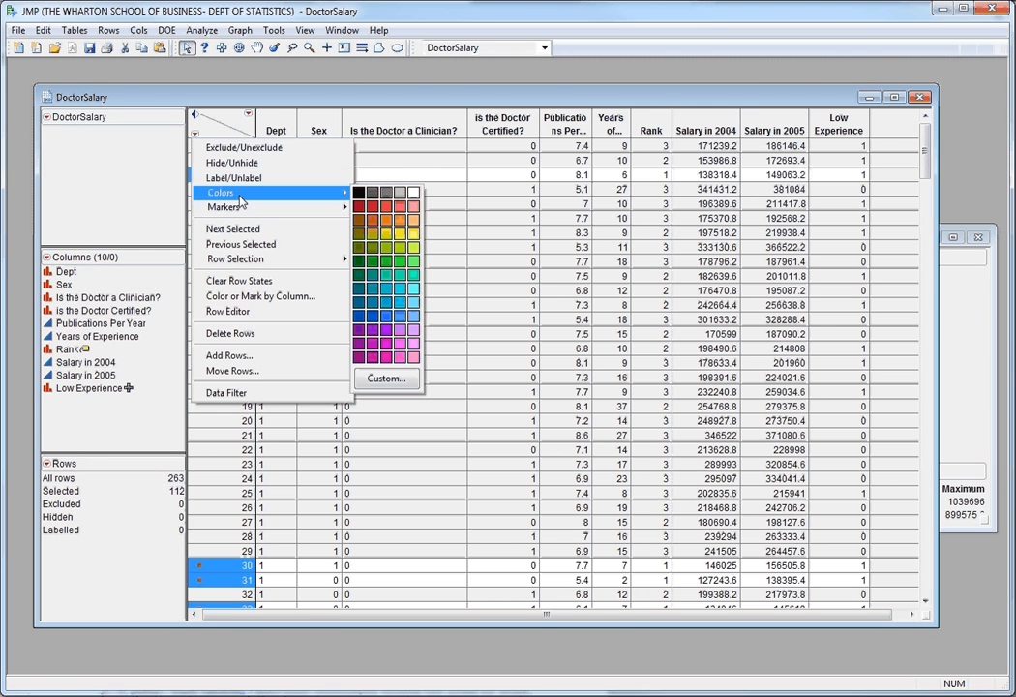
left_click(358, 317)
left_click(195, 139)
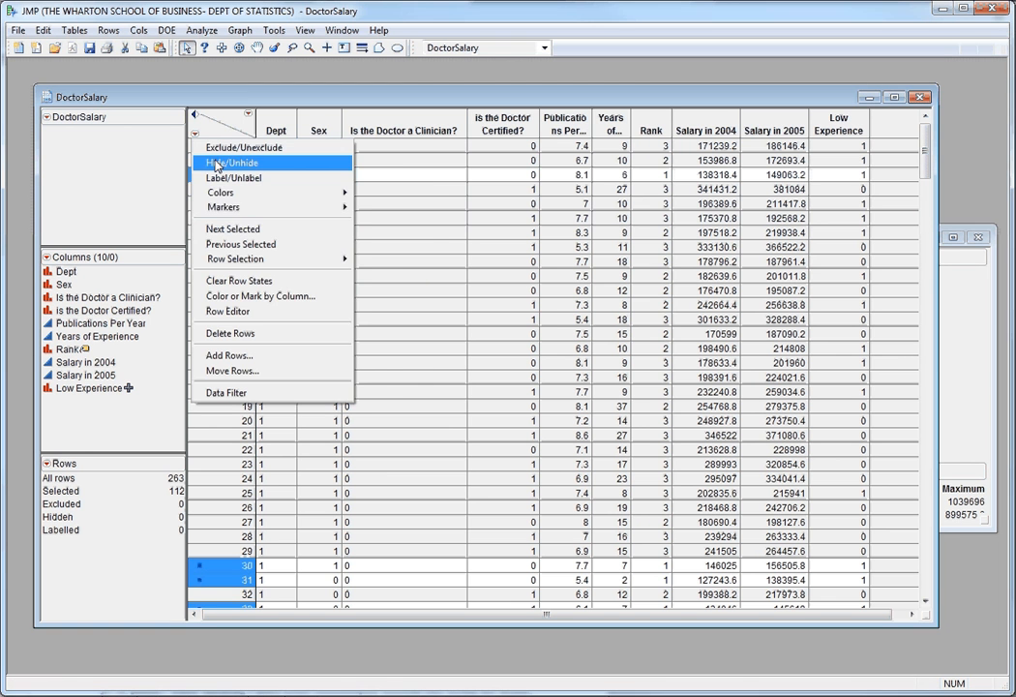
mouse_move(339, 208)
left_click(361, 245)
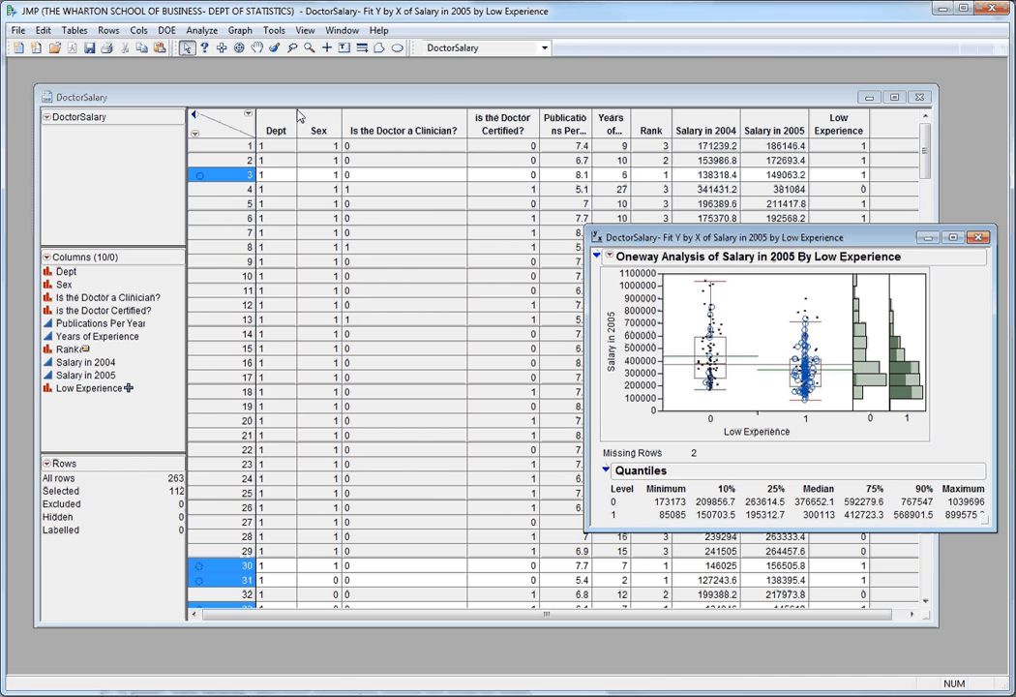
Invert the row selection, color the newly selected rows red, and bring the Oneway report to the front.
left_click(196, 136)
left_click(196, 135)
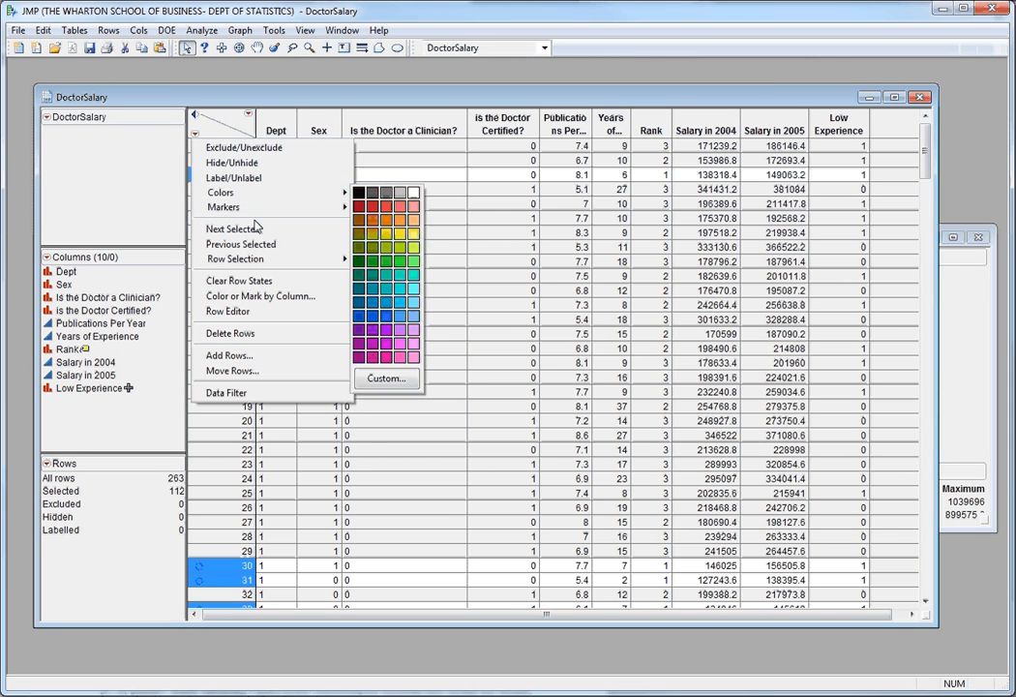
mouse_move(253, 258)
left_click(376, 276)
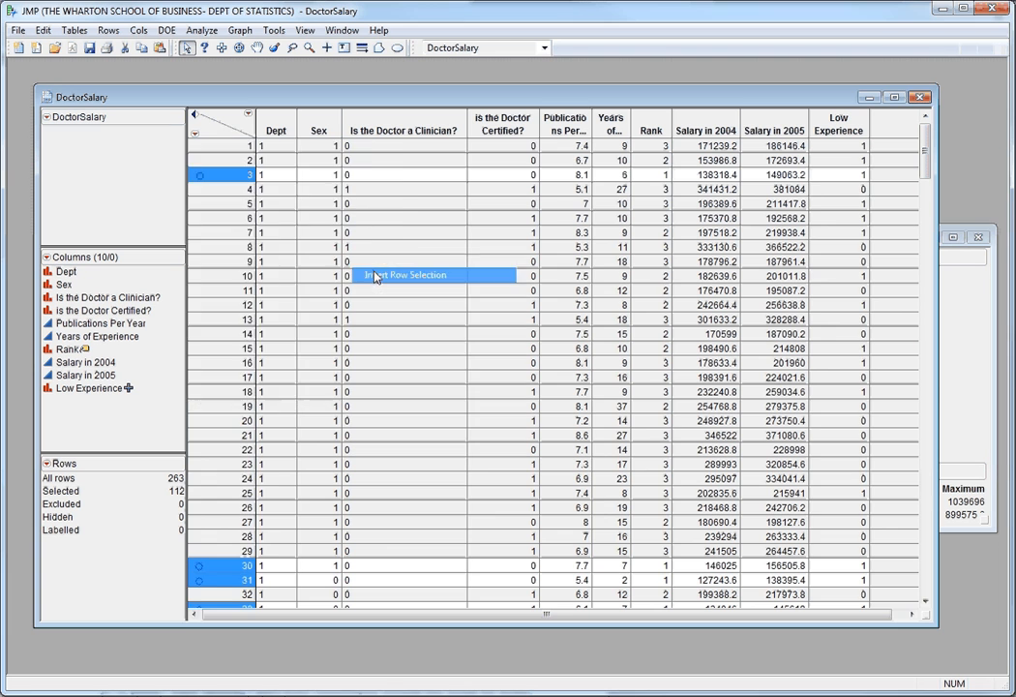
left_click(194, 134)
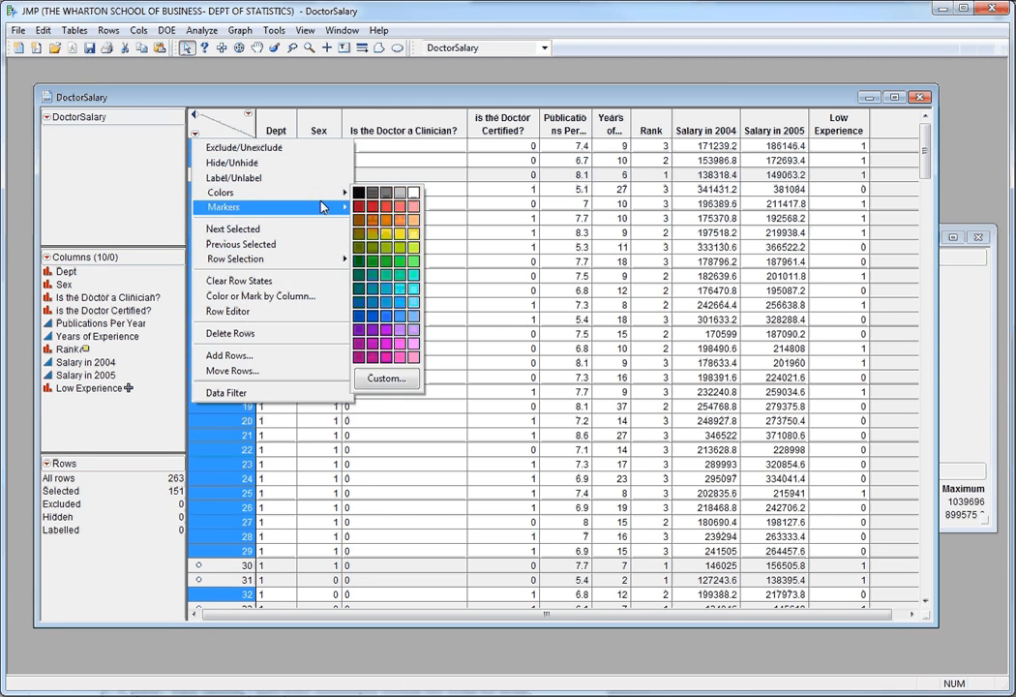
left_click(374, 207)
left_click(949, 260)
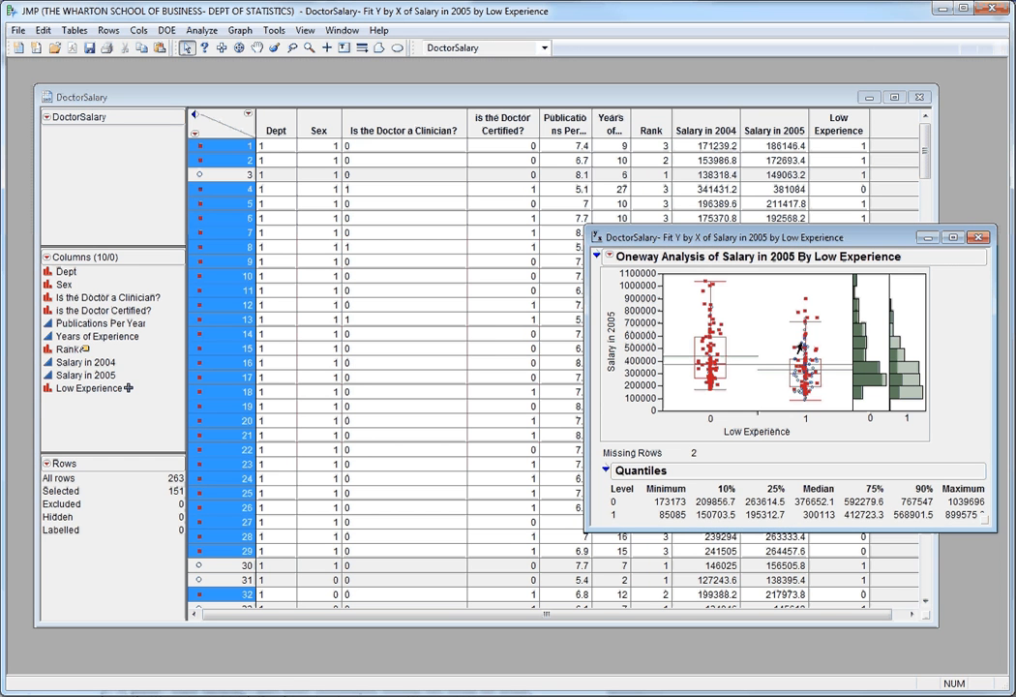
Exclude and hide the selected red rows in the data table, and close the Oneway report of Salary in 2005.
left_click(195, 136)
left_click(194, 135)
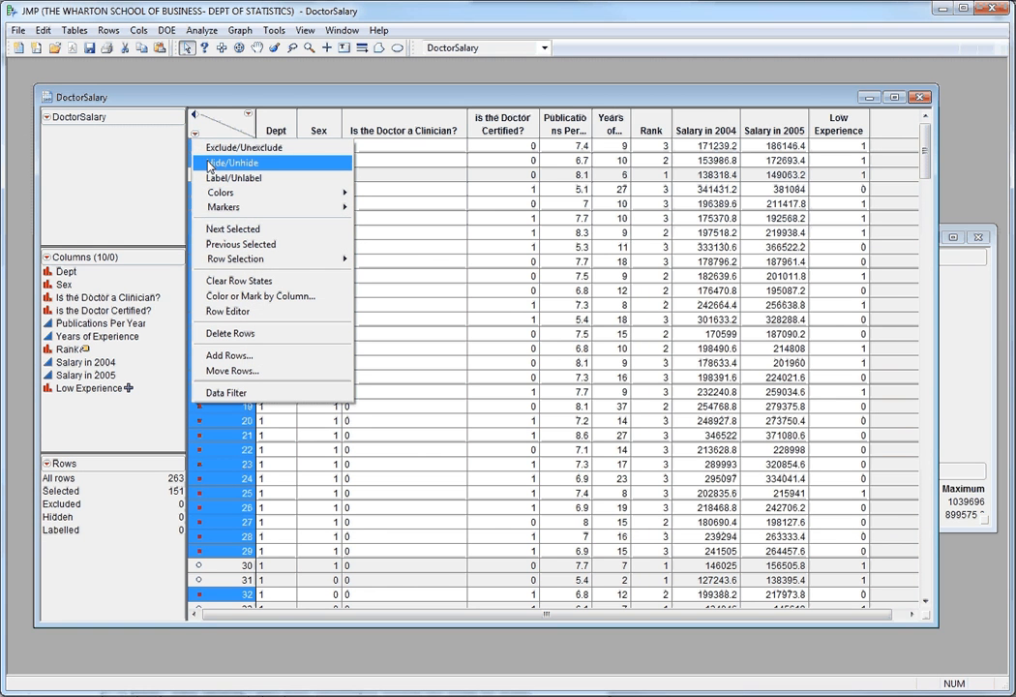
left_click(215, 148)
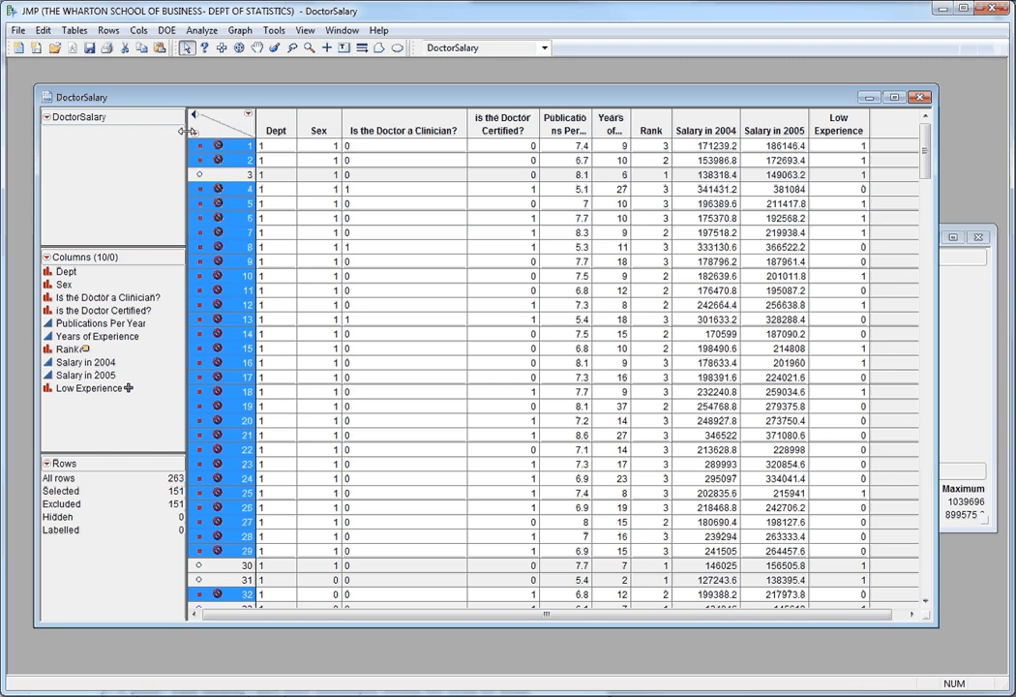
left_click(194, 136)
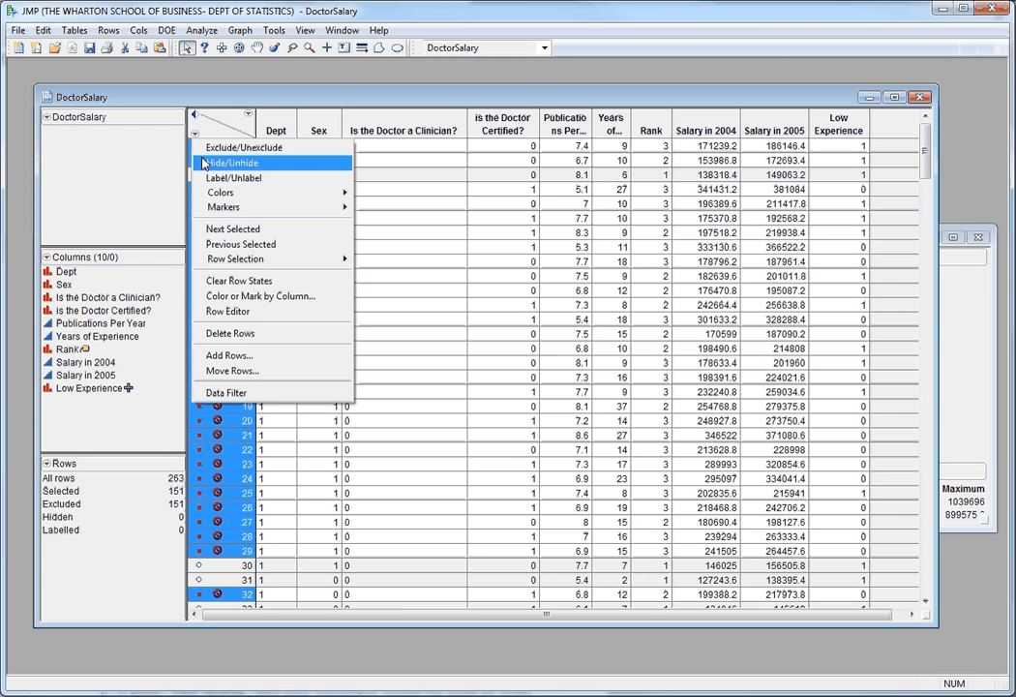
left_click(205, 162)
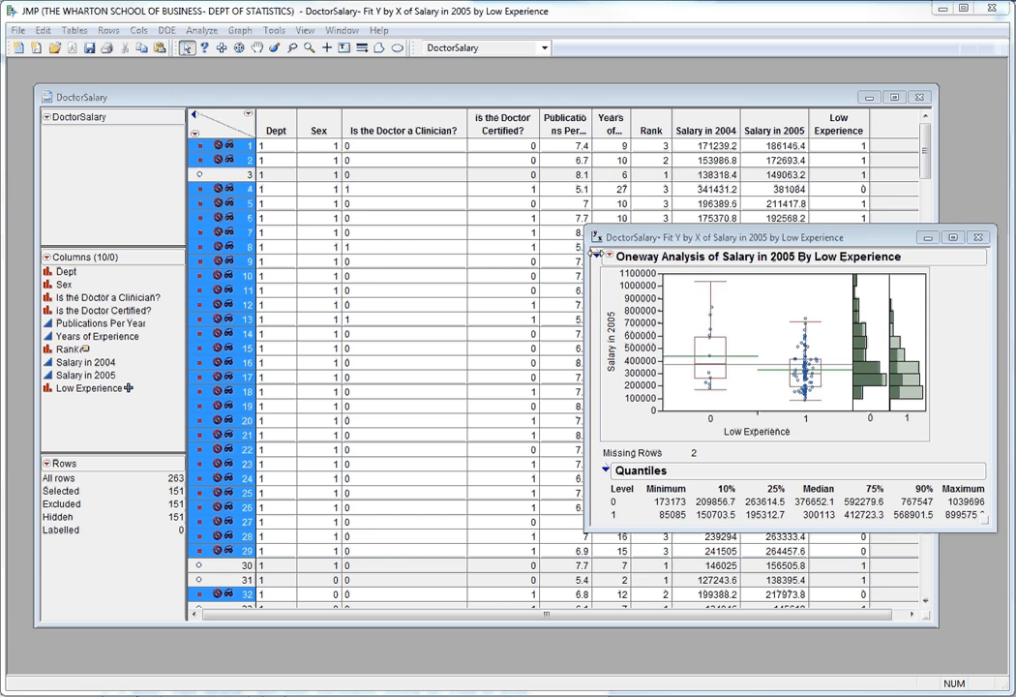
left_click(978, 237)
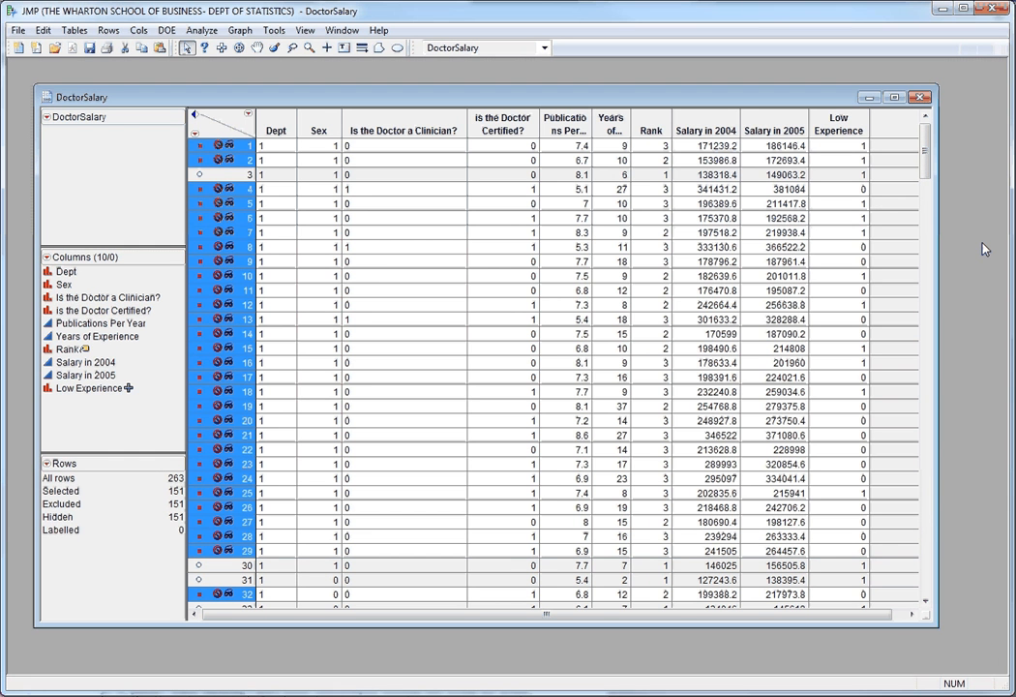